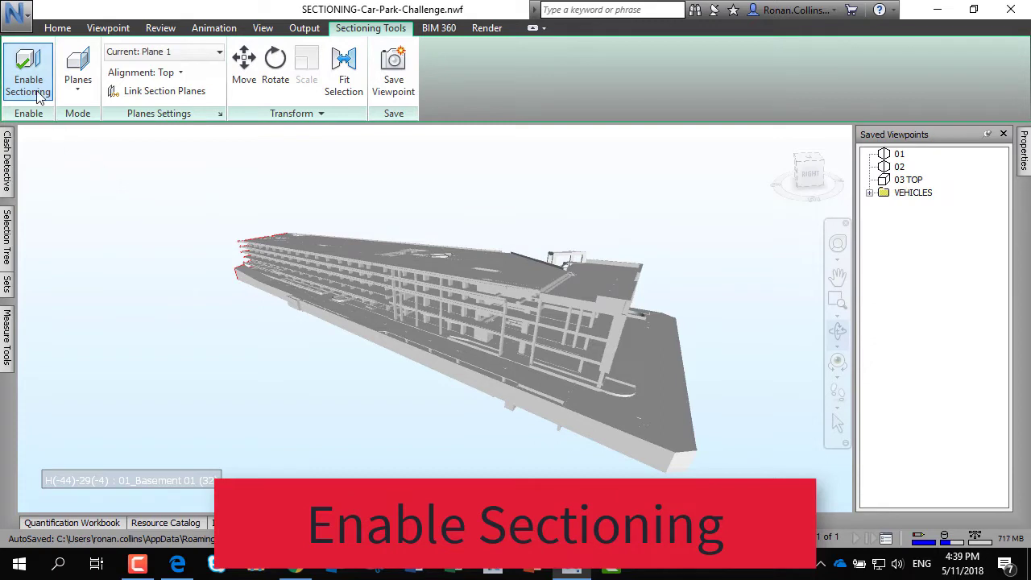
Review the sectioning modes, the available section planes and the alignment options without changing the current plane.
left_click(79, 89)
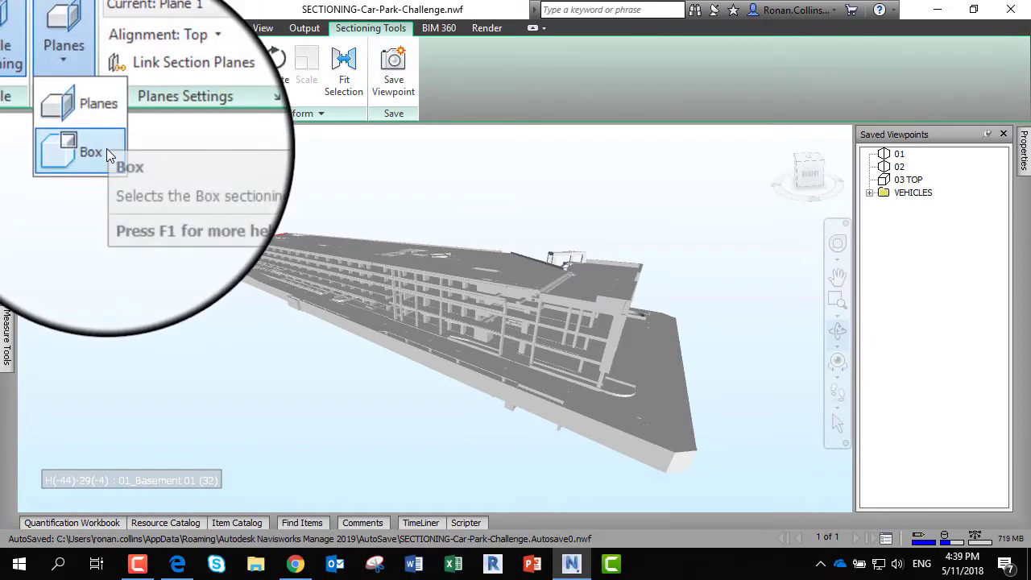
left_click(95, 95)
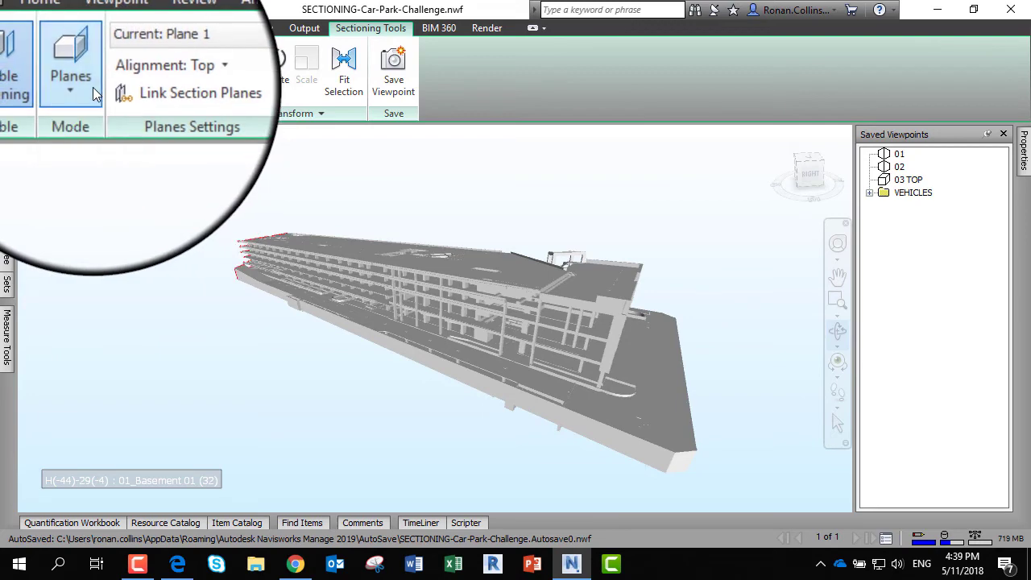
left_click(223, 57)
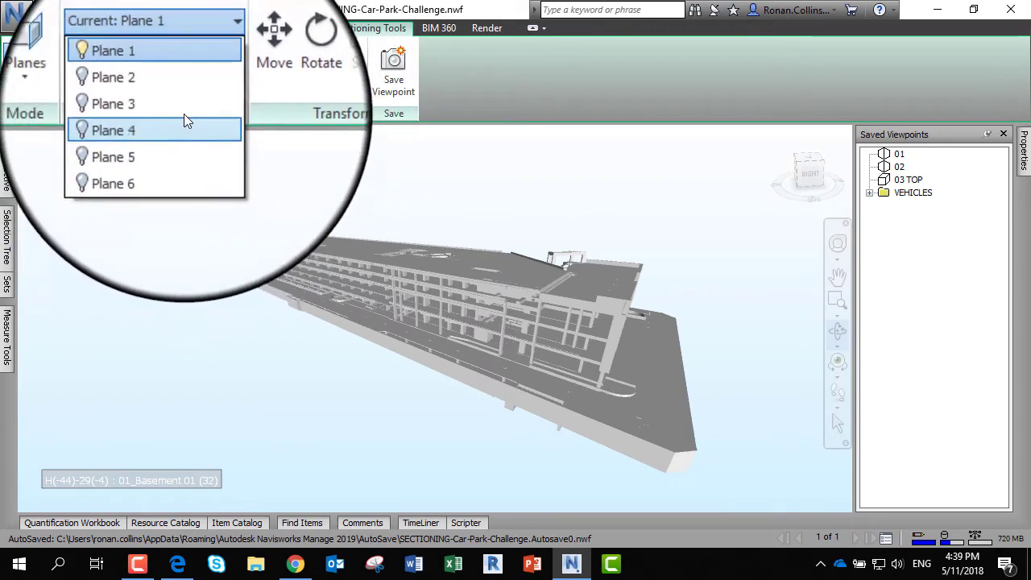
left_click(192, 49)
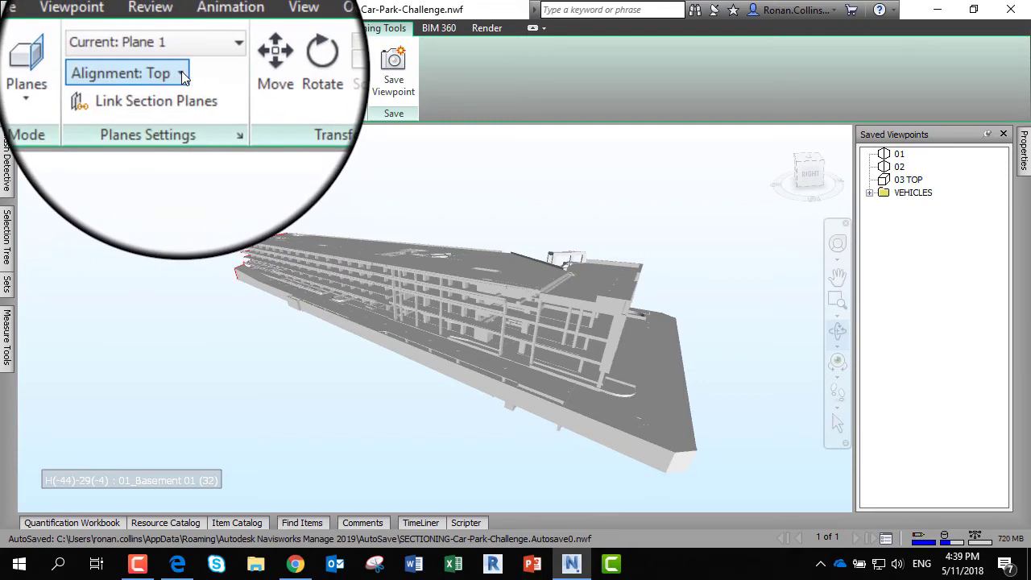
left_click(184, 75)
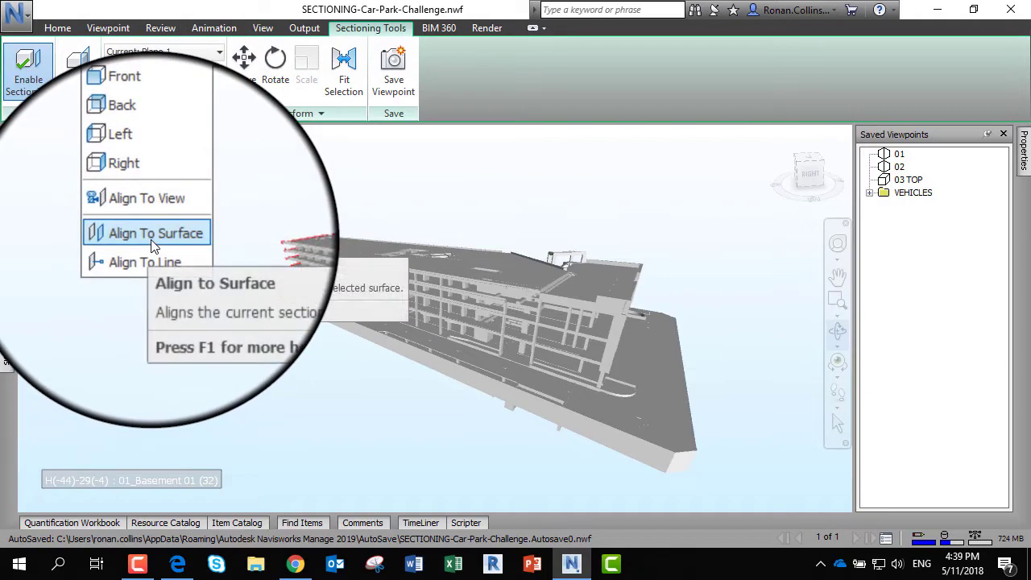
left_click(169, 52)
left_click(169, 53)
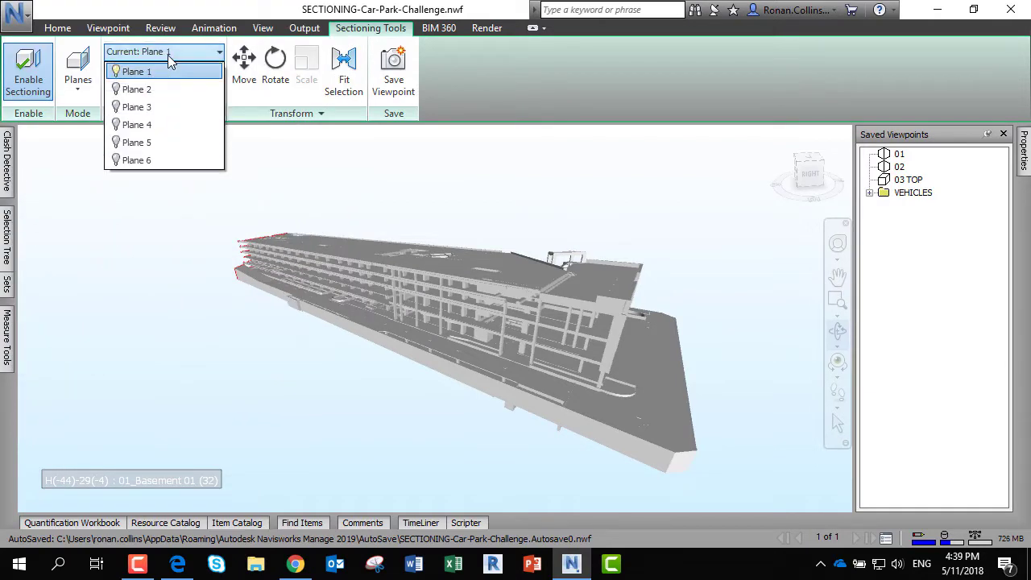
left_click(131, 72)
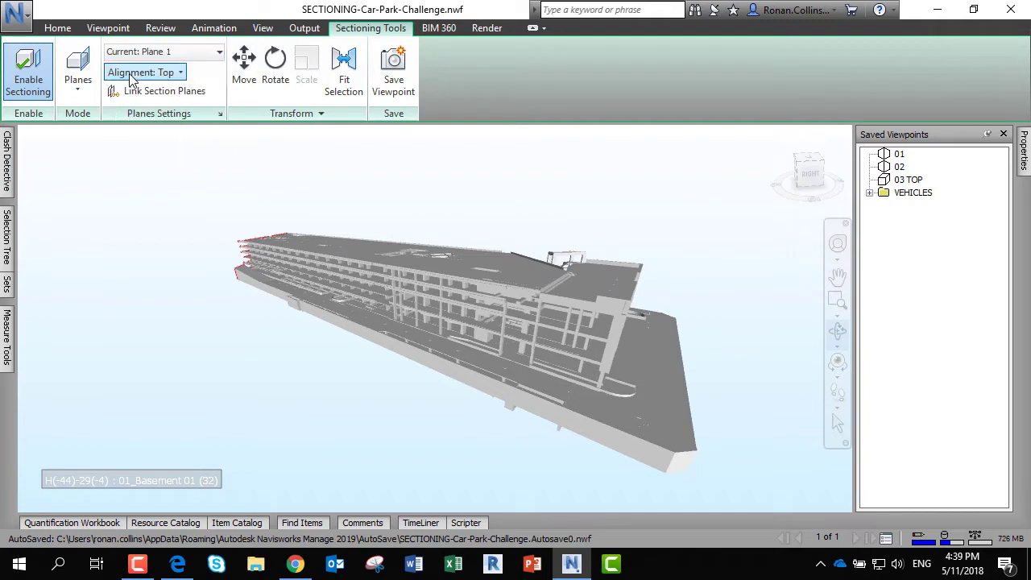
Align section plane 1 to Top and move it vertically to cut horizontally through the car park.
left_click(247, 84)
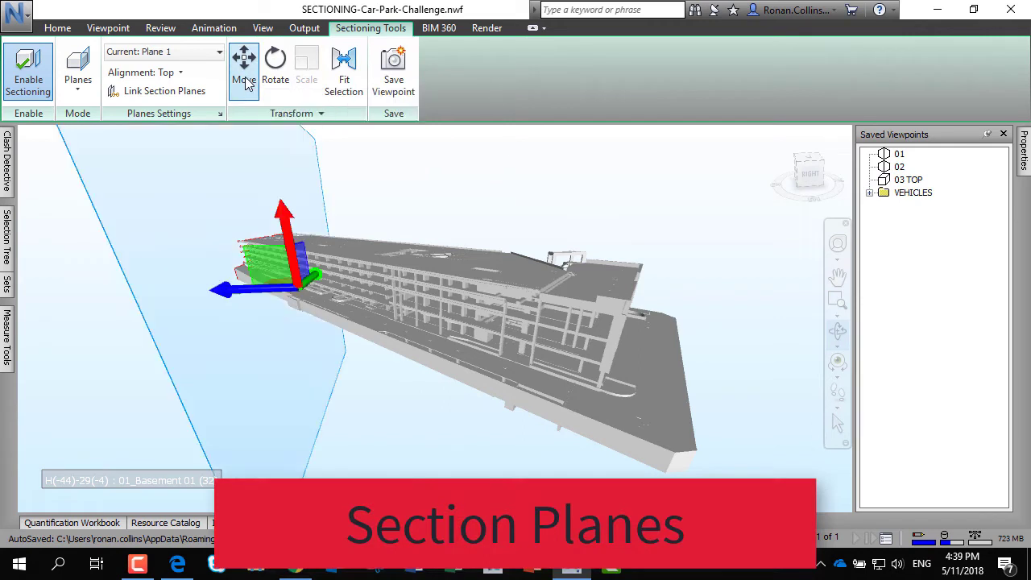
left_click(158, 73)
left_click(148, 96)
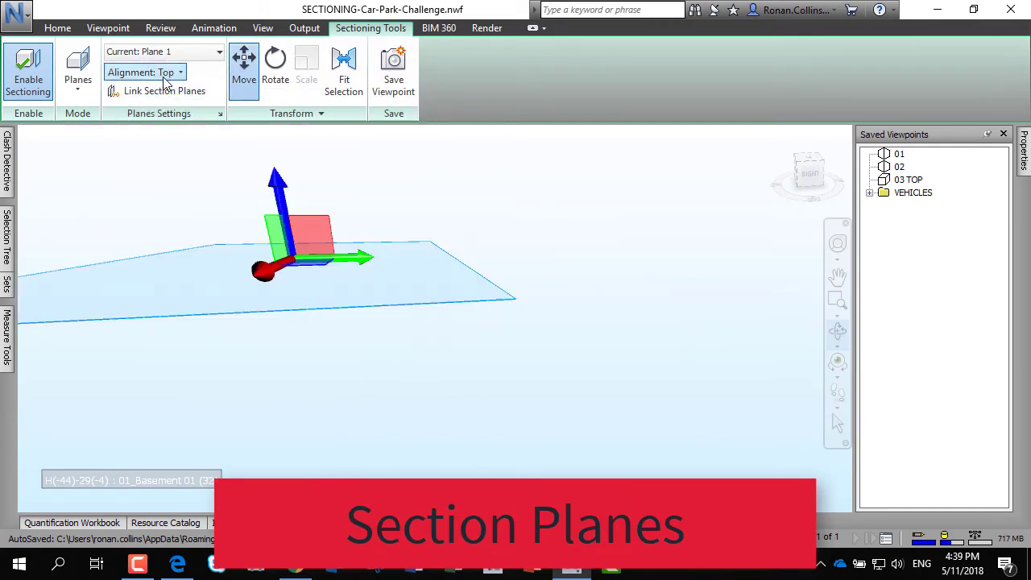
mouse_move(273, 184)
left_mouse_down()
mouse_move(272, 148)
mouse_move(274, 181)
mouse_move(274, 168)
left_mouse_up()
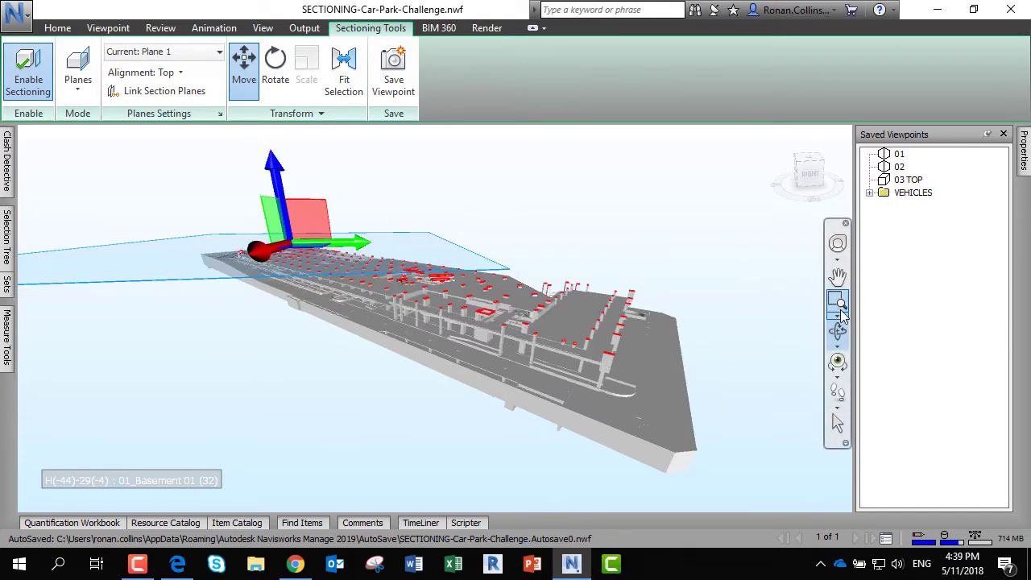
Raise the horizontal section plane above the white car so that it cuts through the beams over it.
middle_click_drag(447, 325, 464, 349, "shift")
scroll(336, 249, "up", 5)
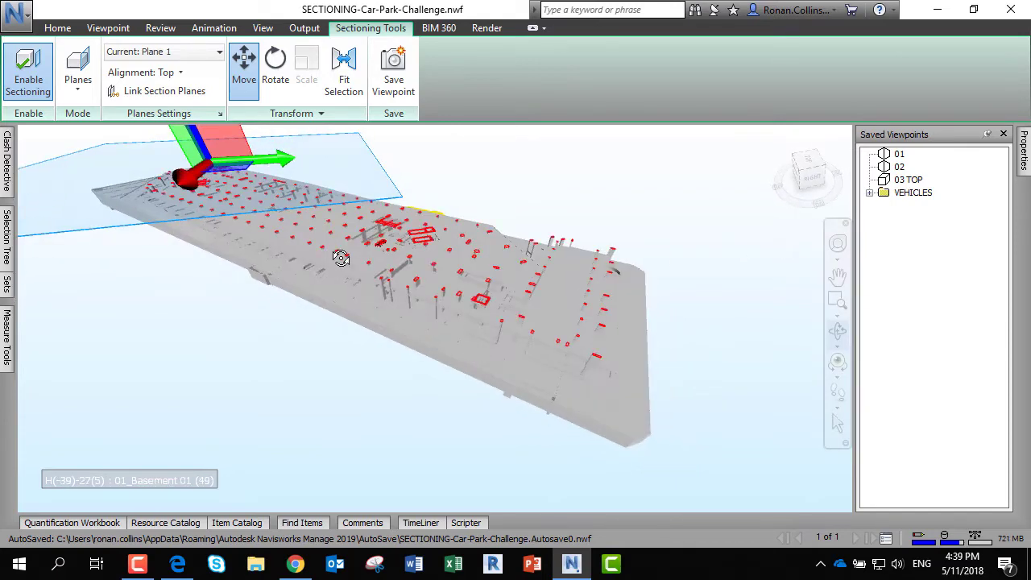
scroll(459, 235, "up", 5)
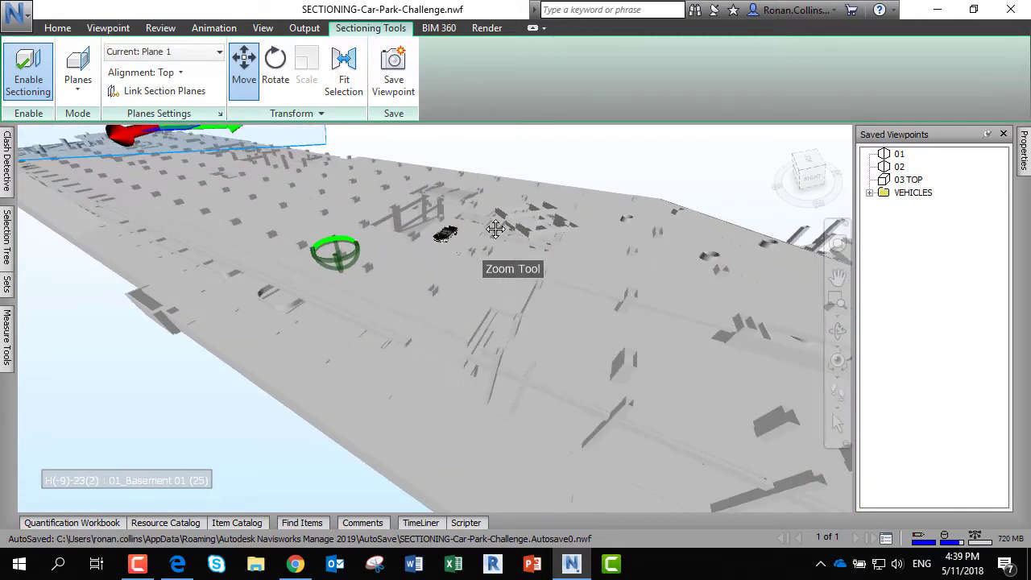
scroll(441, 274, "up", 4)
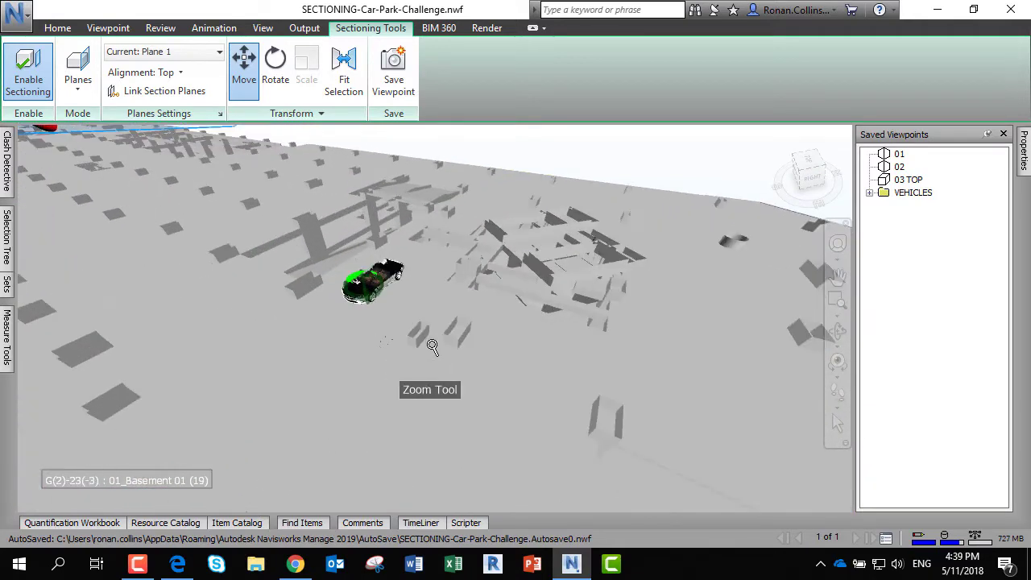
scroll(454, 302, "up", 2)
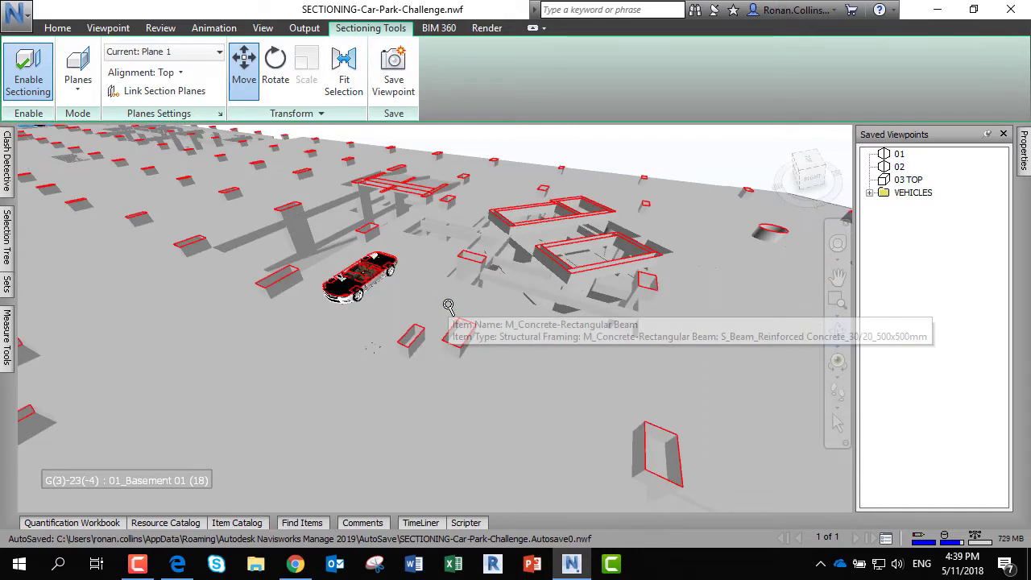
left_click(245, 78)
left_click_drag(442, 288, 428, 215)
Align the section plane to the surface of the concrete column beside the white car using Align To Surface.
left_click(181, 74)
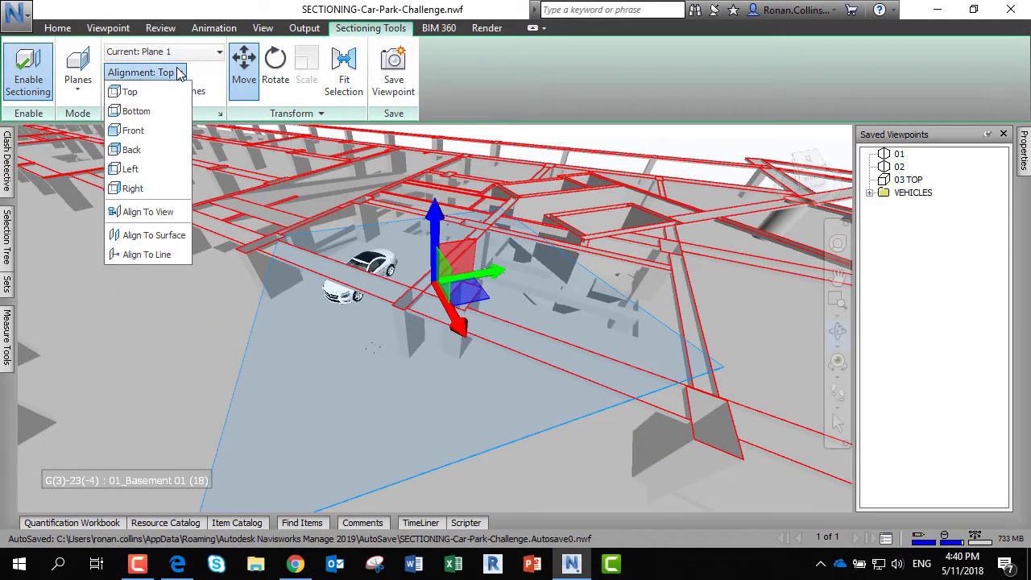
left_click(180, 73)
left_click(248, 84)
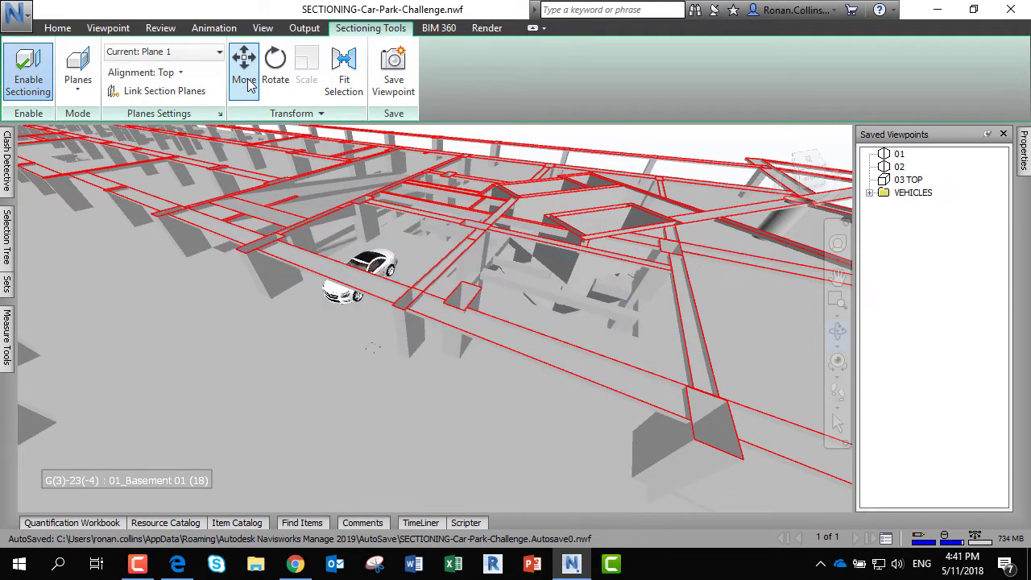
left_click(167, 74)
left_click(153, 236)
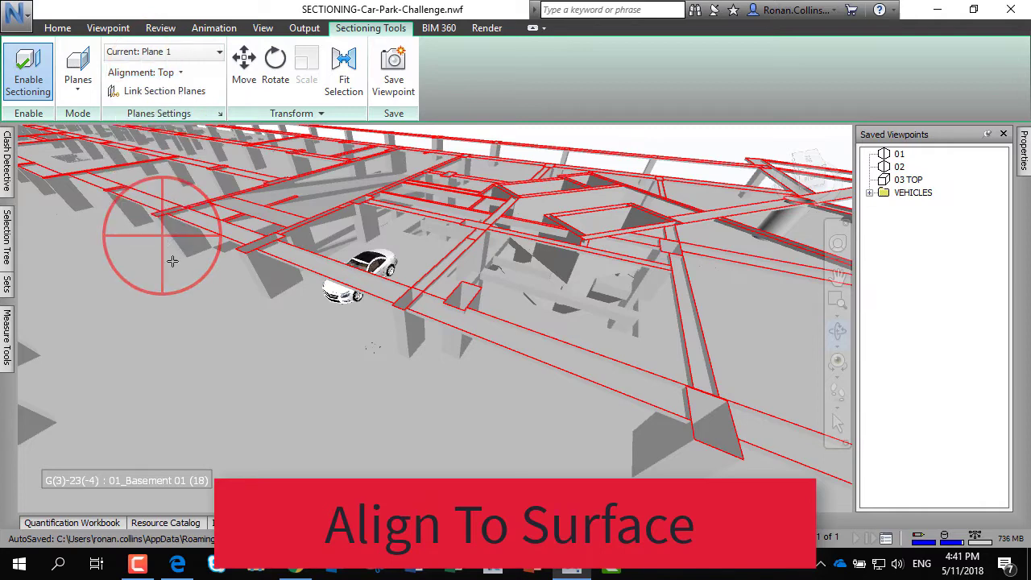
left_click(274, 273)
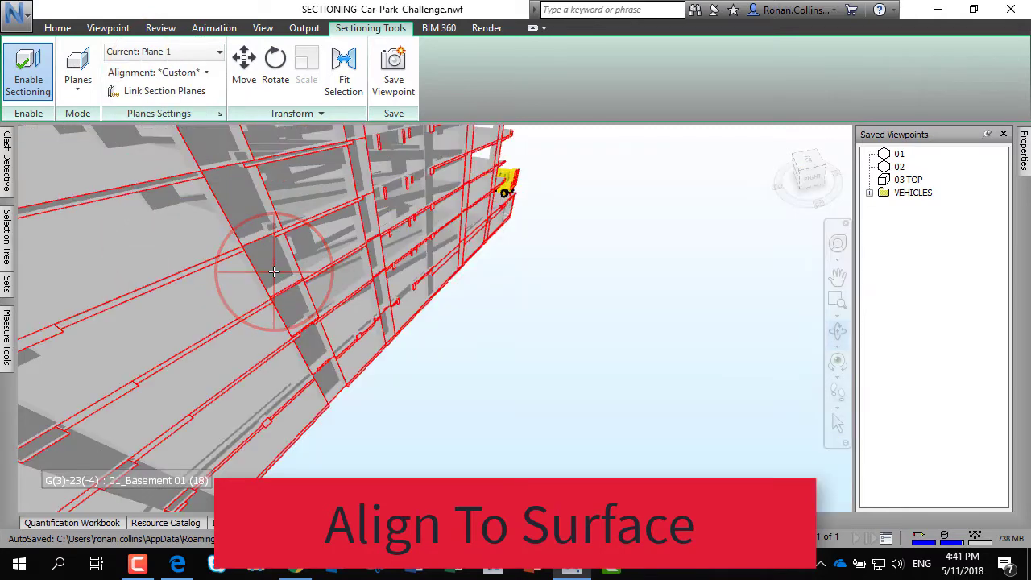
Move the surface-aligned section plane along its normal through the car park storeys near the white car.
left_click(245, 68)
left_click_drag(319, 290, 415, 315)
middle_click_drag(462, 300, 393, 243, "shift")
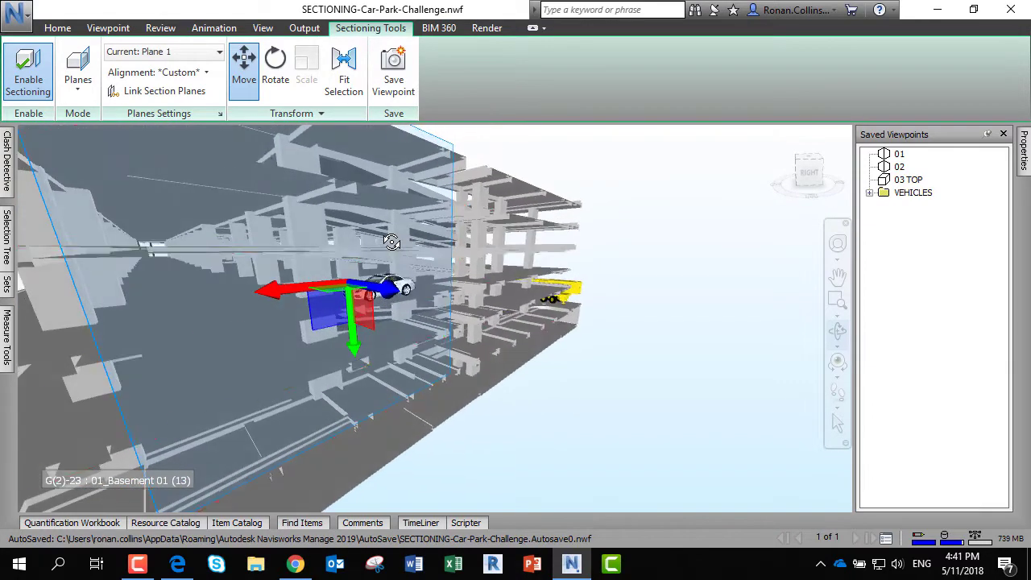
scroll(476, 314, "up", 3)
middle_click_drag(479, 313, 425, 316)
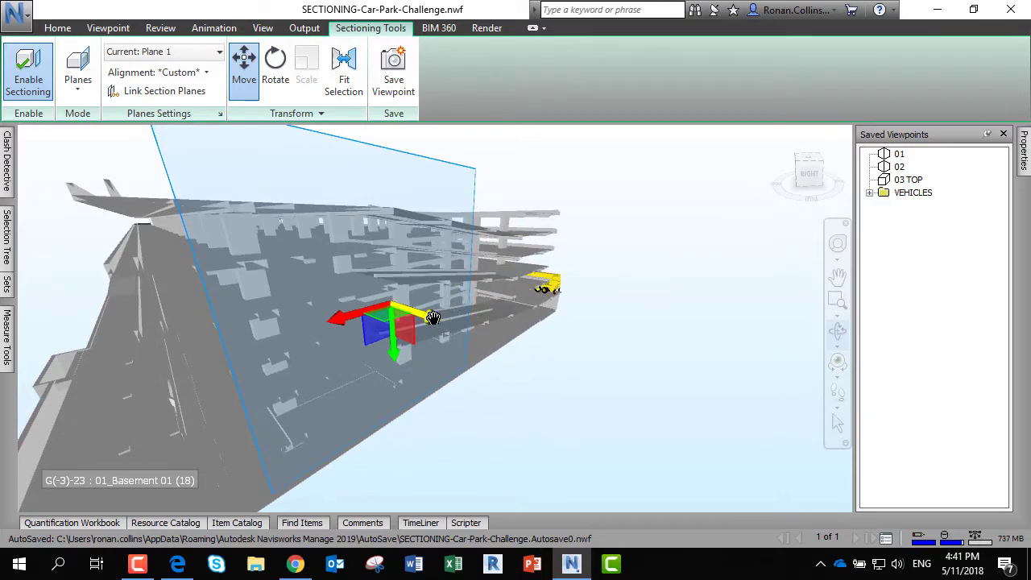
middle_click_drag(439, 316, 457, 324)
Rotate the section plane about its vertical axis so that it slices the building at an angle.
middle_click_drag(524, 393, 499, 387, "shift")
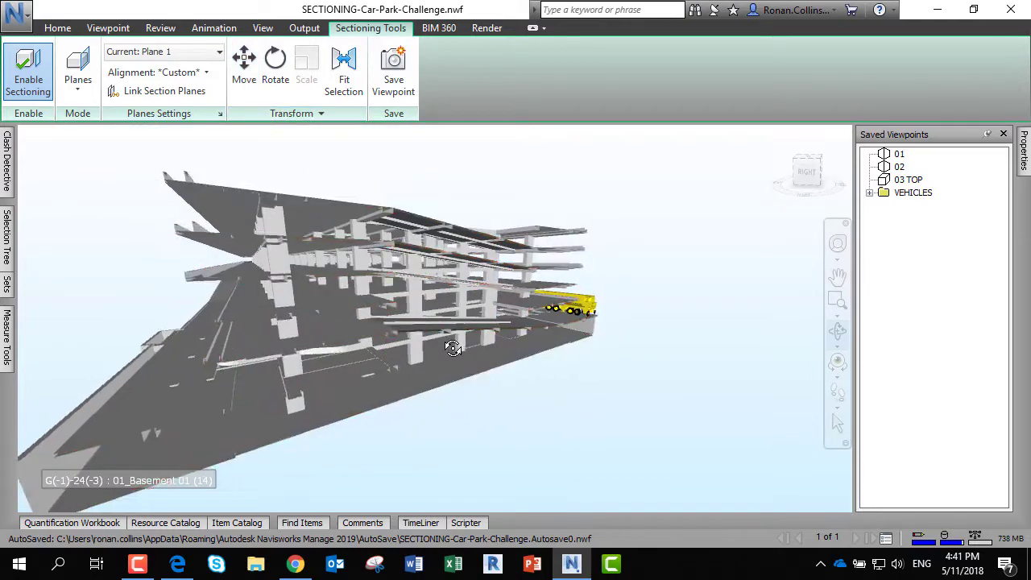
left_click(275, 68)
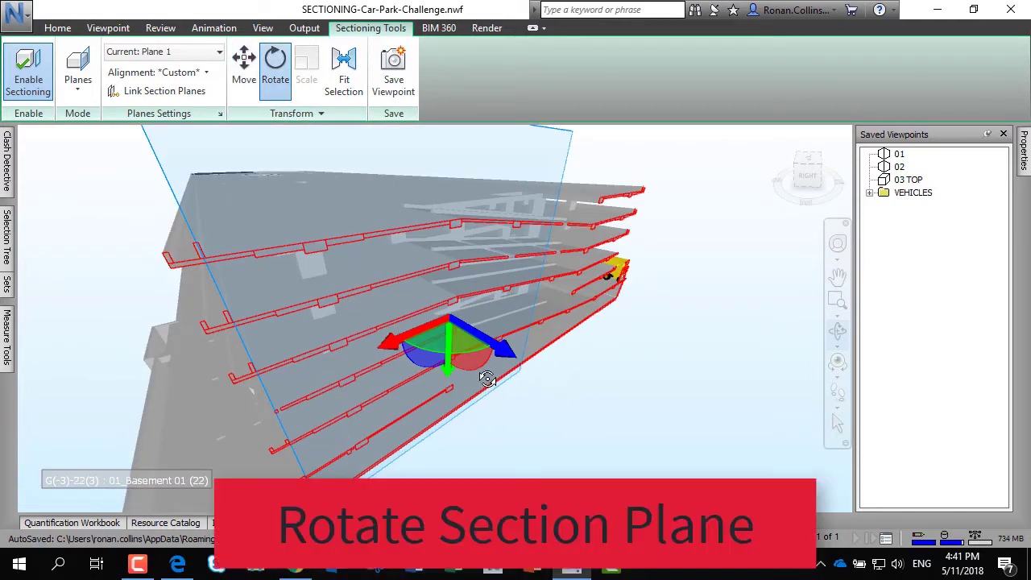
left_click_drag(457, 349, 415, 352)
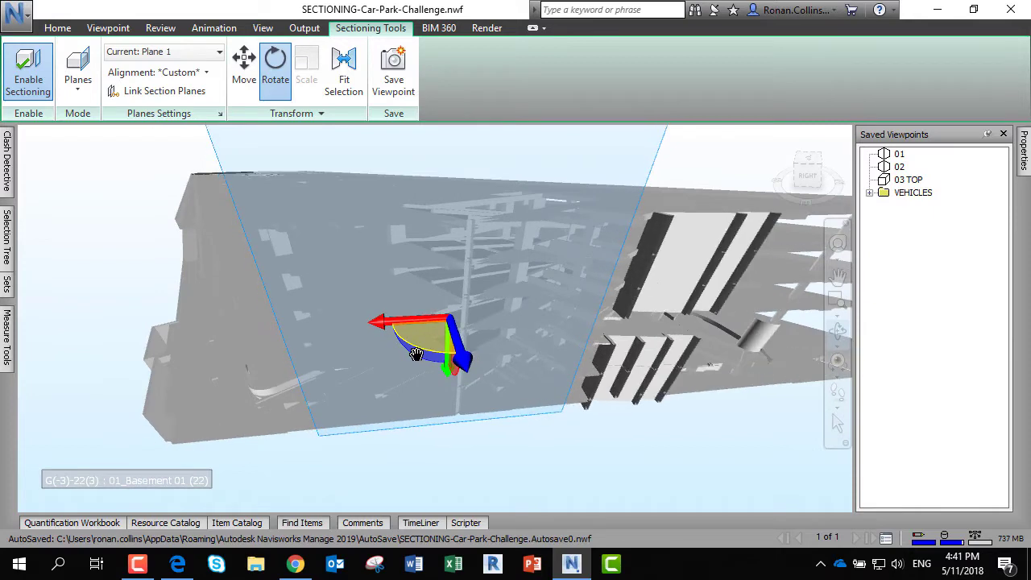
Align the section plane to the surface of the large white wall face and move it outward along its normal.
left_click(164, 74)
left_click(157, 235)
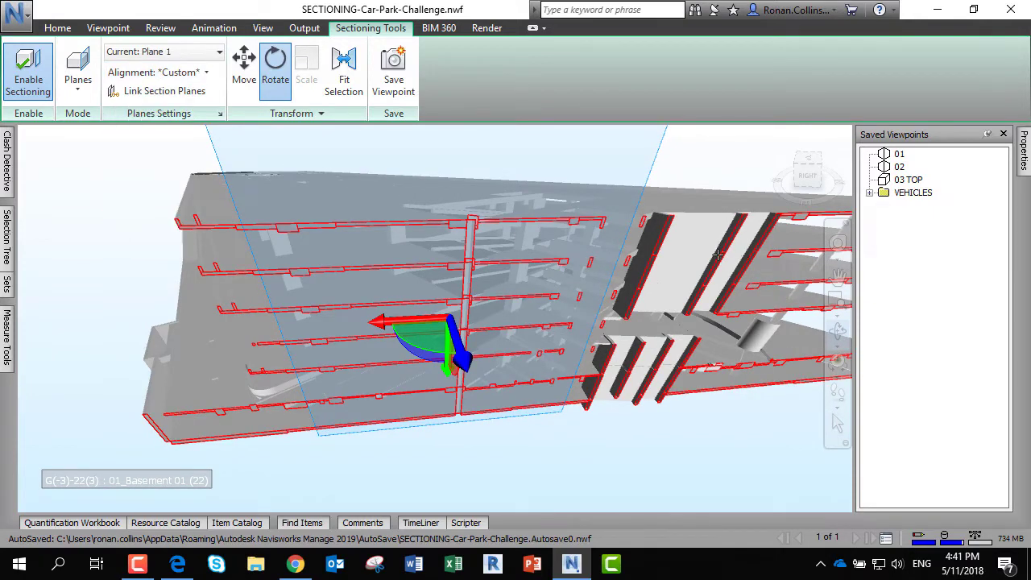
left_click(686, 256)
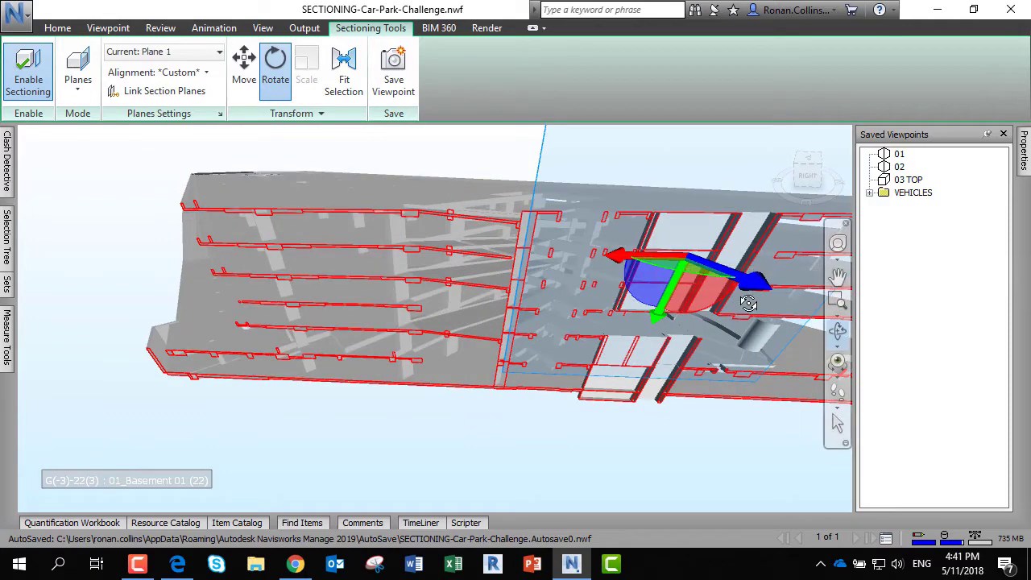
left_click(250, 80)
left_click_drag(755, 281, 796, 299)
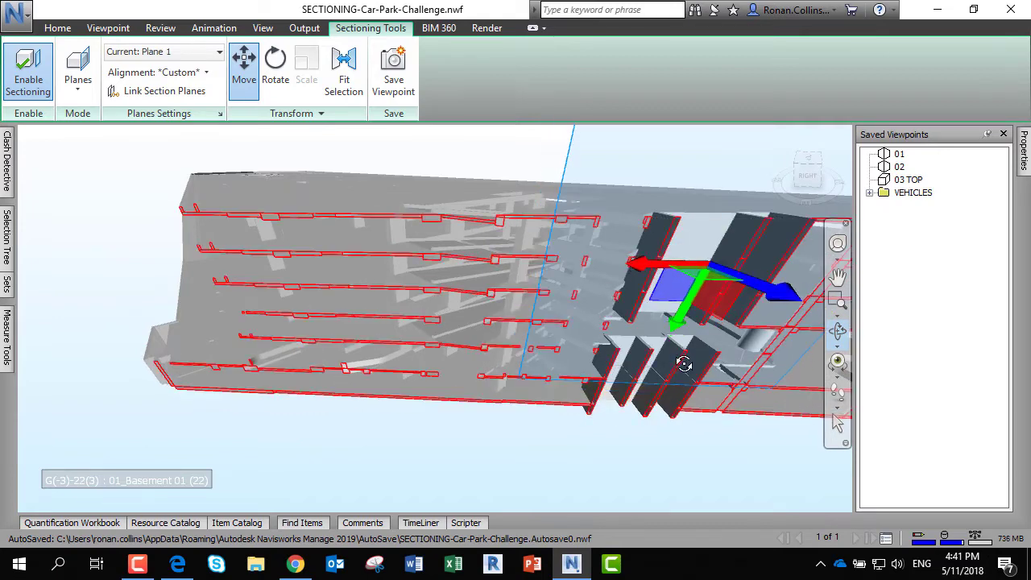
left_click_drag(546, 435, 576, 443)
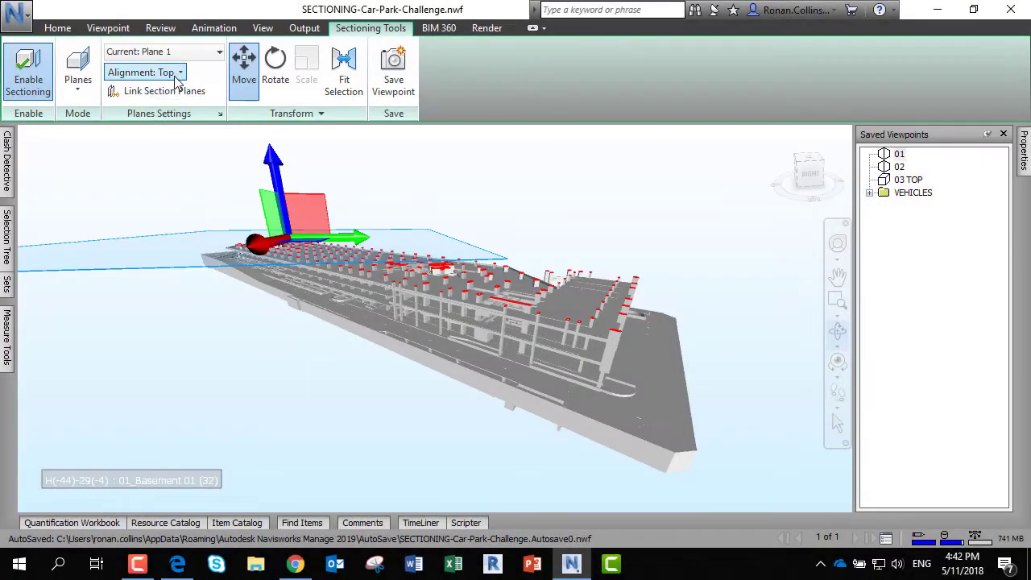
Make Plane 2 the current section plane with Bottom alignment and move it slightly down to isolate one storey.
left_click(174, 53)
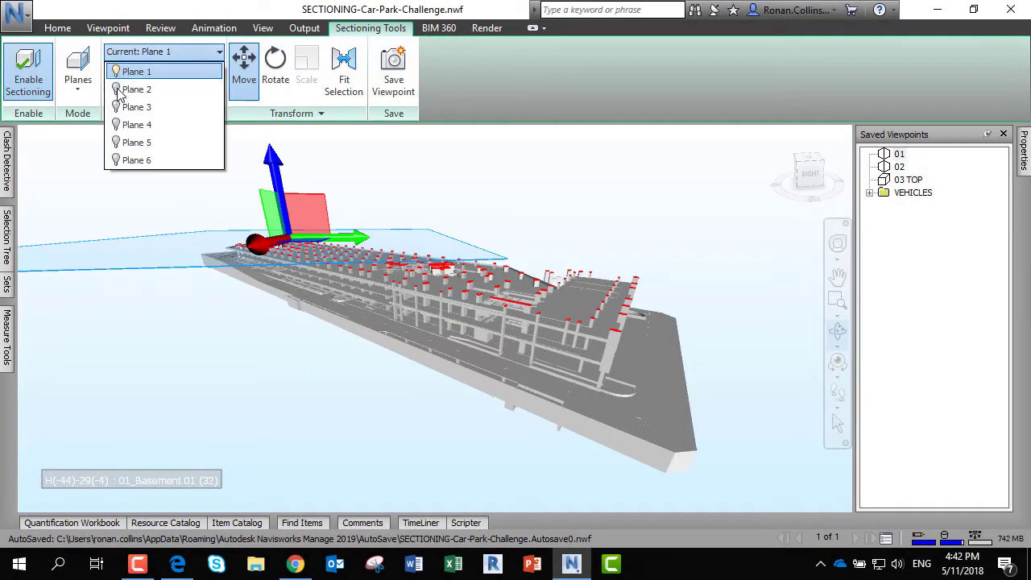
left_click(142, 91)
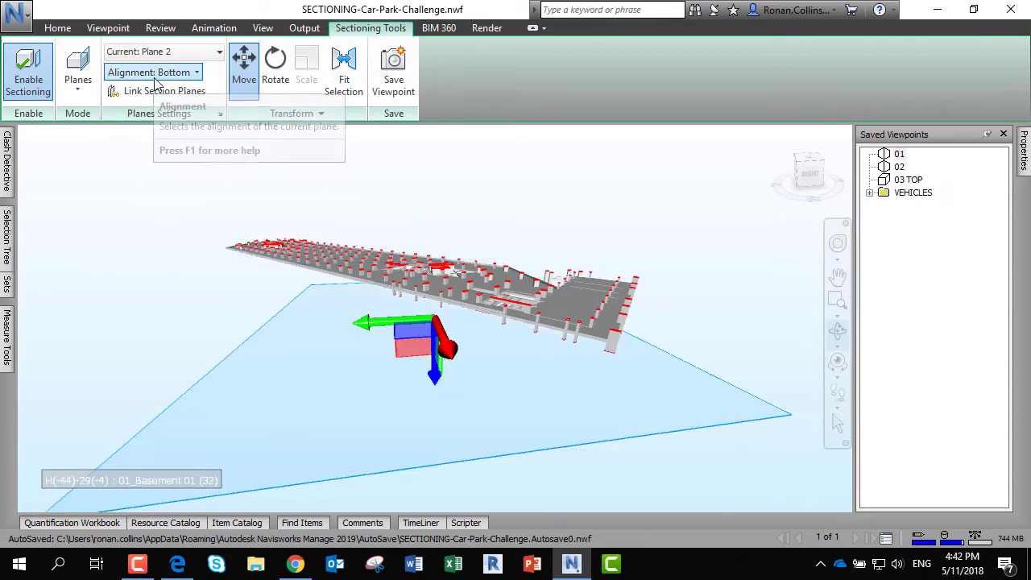
left_click(158, 74)
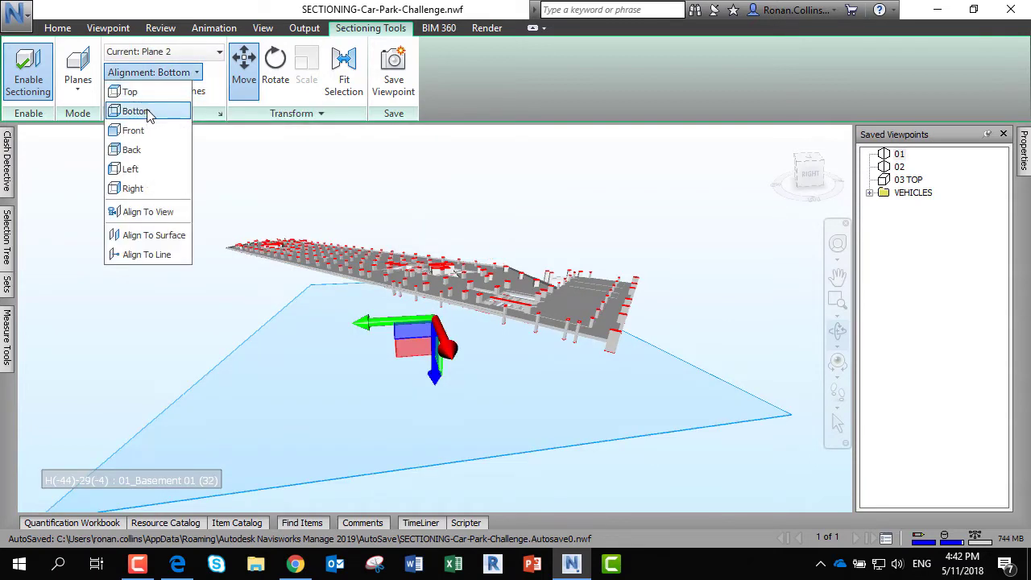
left_click(135, 111)
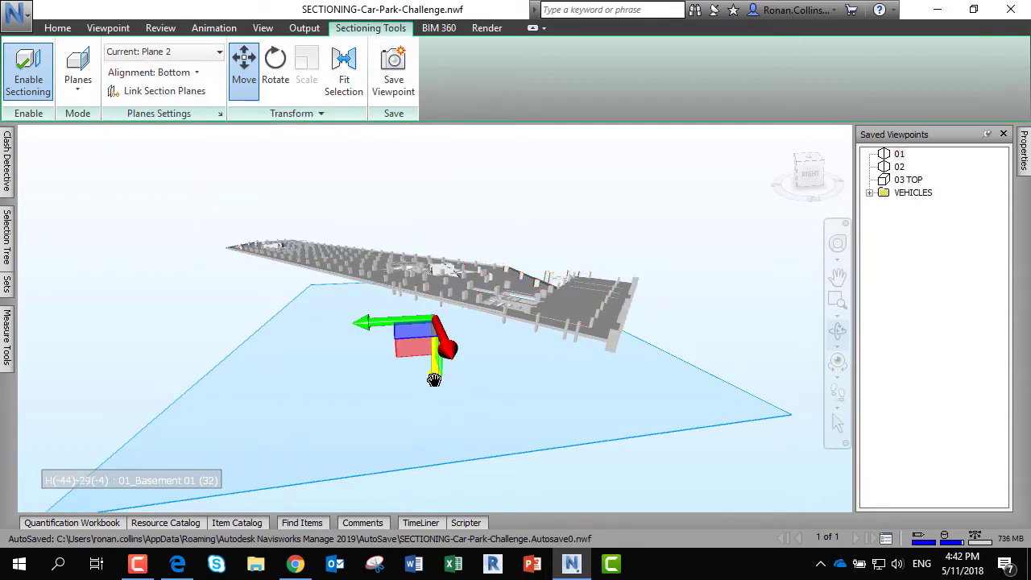
left_click_drag(434, 379, 435, 392)
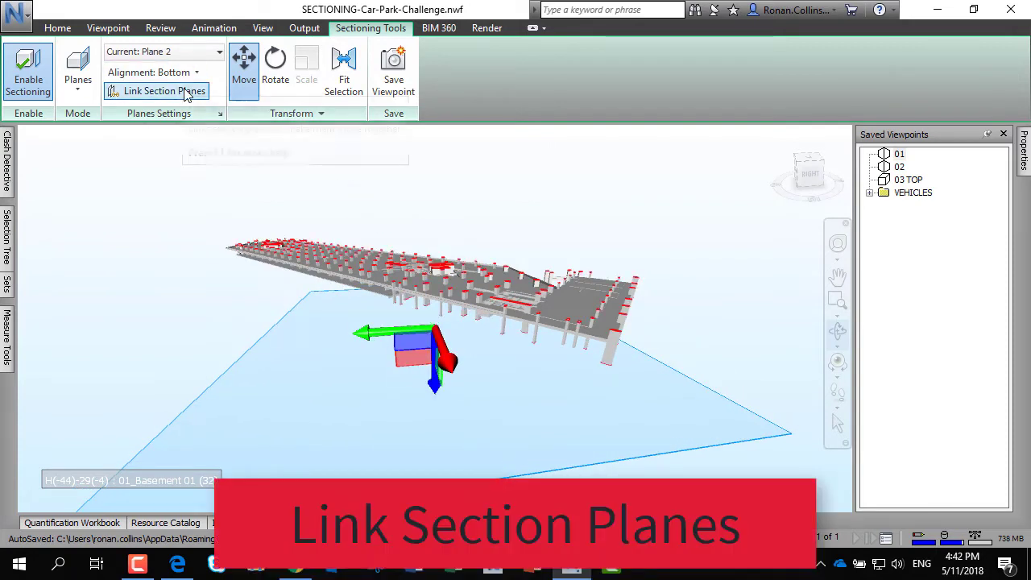
Link the top and bottom section planes so that they move together.
left_click(145, 91)
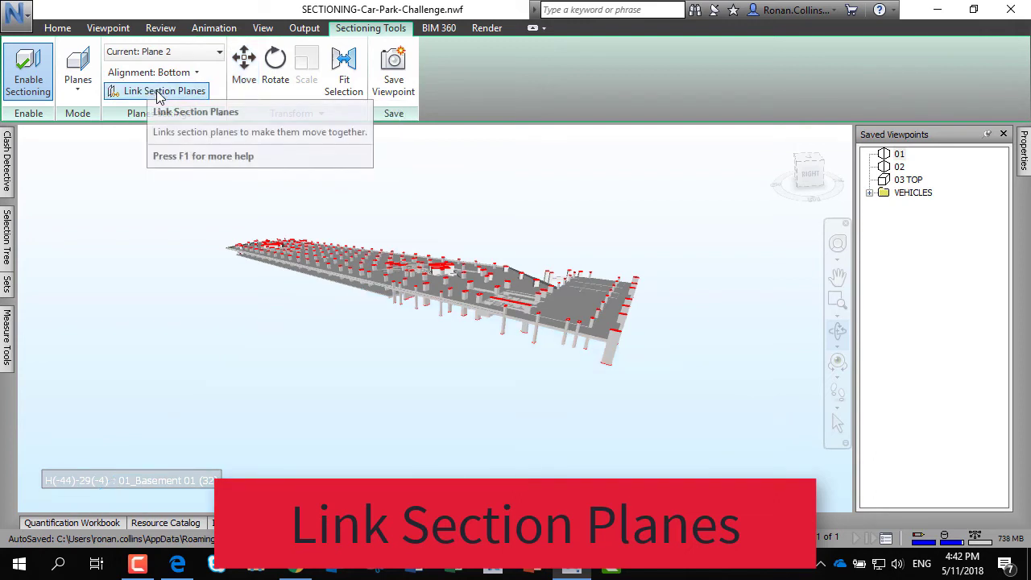
scroll(419, 310, "up", 6)
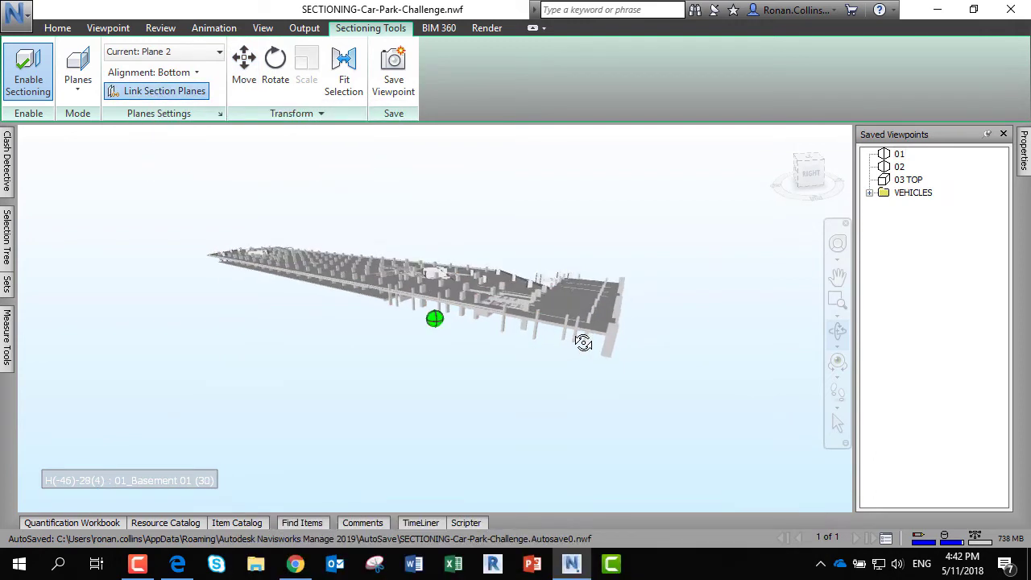
scroll(414, 303, "up", 5)
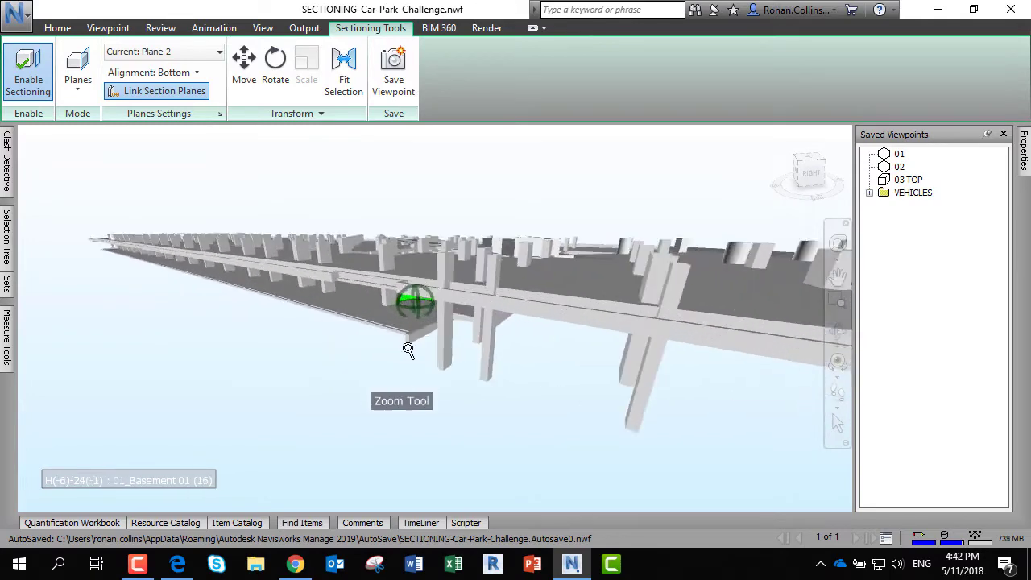
Move the linked section planes vertically to isolate one floor, and save the viewpoint as "Floor Section".
left_click(255, 73)
left_click_drag(435, 378, 437, 418)
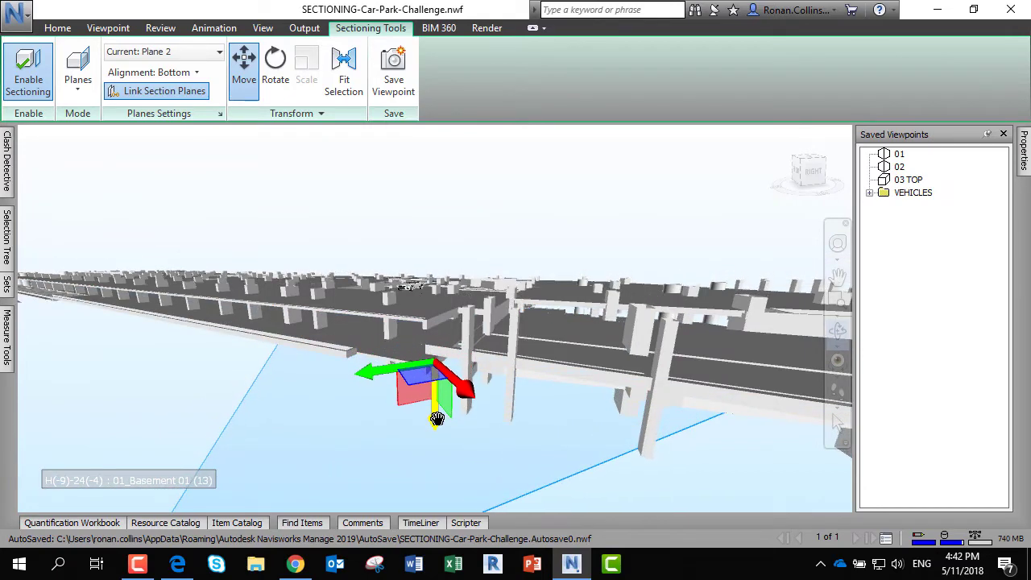
mouse_move(375, 329)
left_mouse_down()
mouse_move(482, 308)
mouse_move(359, 320)
mouse_move(380, 332)
left_mouse_up()
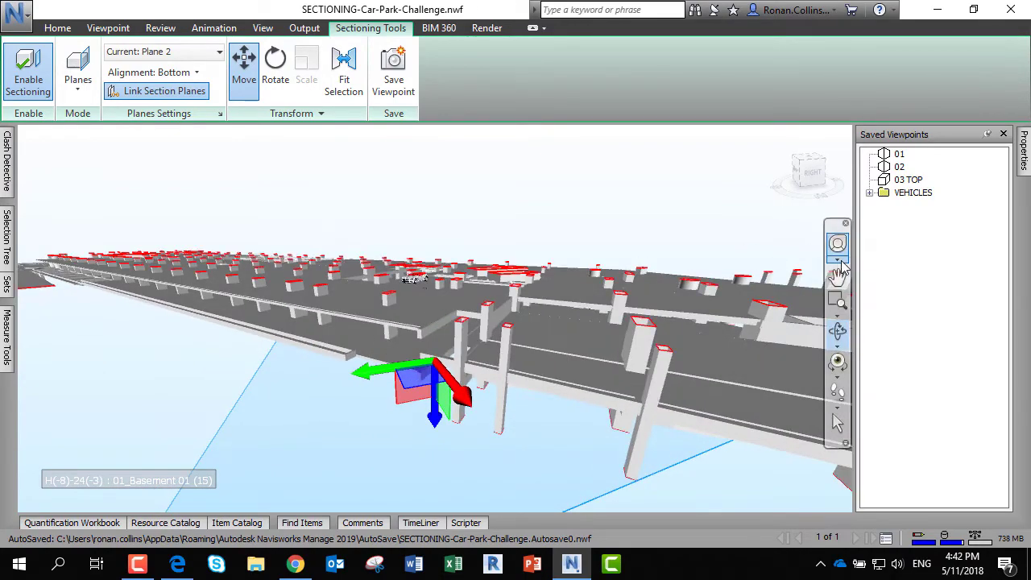
left_click(382, 70)
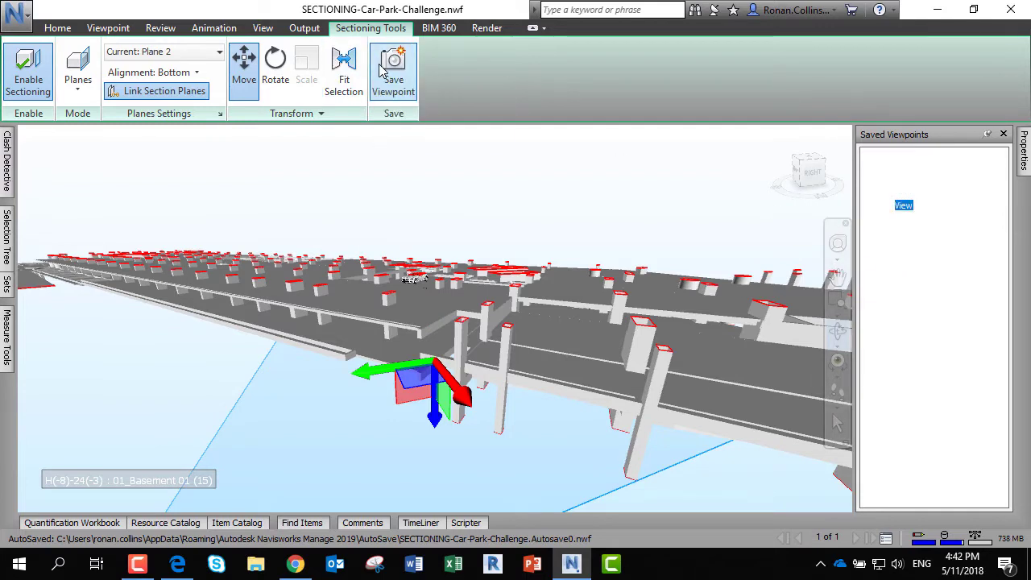
left_click(901, 386)
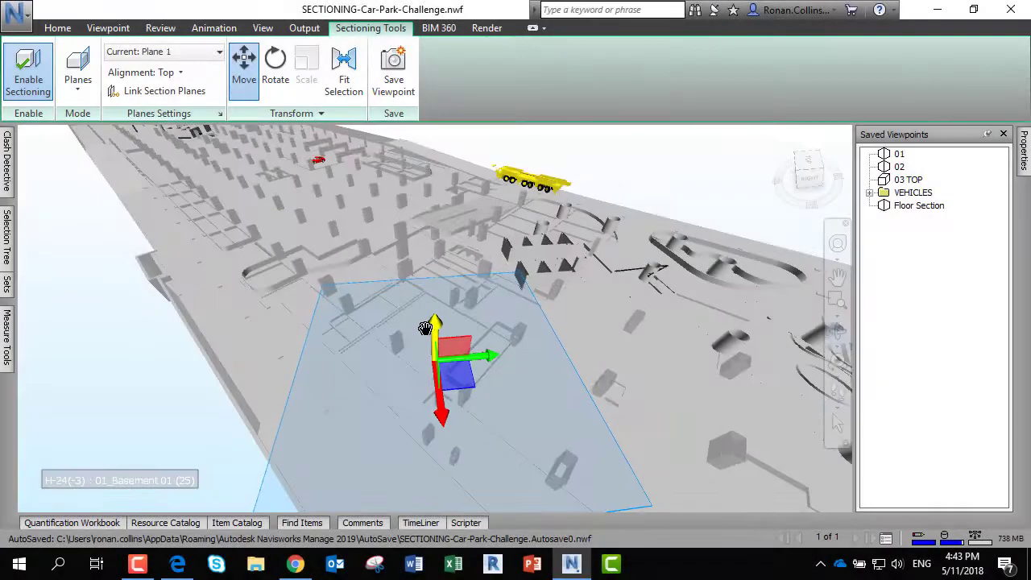
Move the top-aligned Plane 1 down through the building to expose the yellow front loader in the basement.
mouse_move(422, 347)
left_mouse_down()
mouse_move(422, 372)
mouse_move(425, 355)
left_mouse_up()
middle_click_drag(427, 263, 267, 283, "shift")
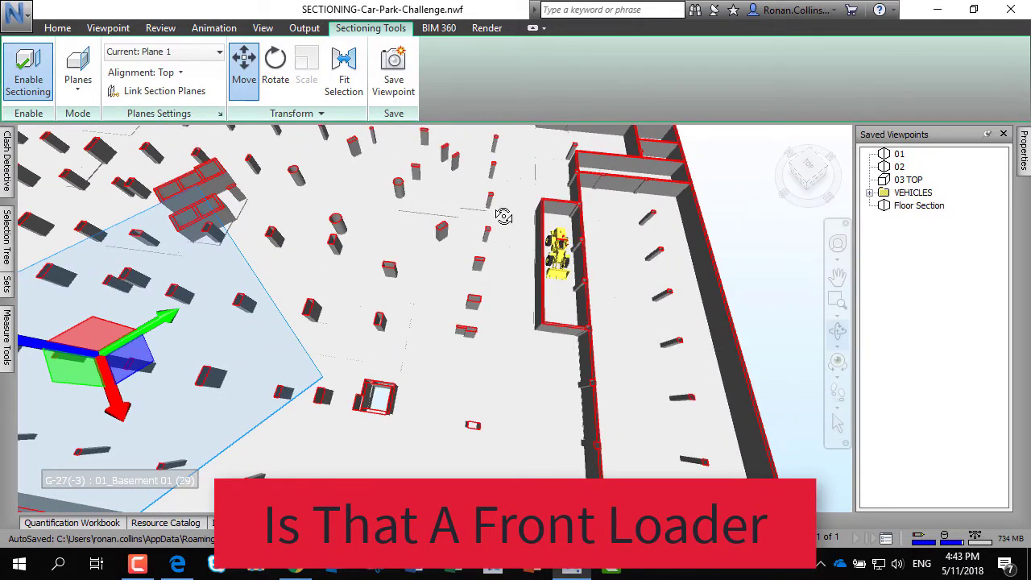
Select the whole front loader in the basement and bring it into a close, angled view.
left_click(64, 30)
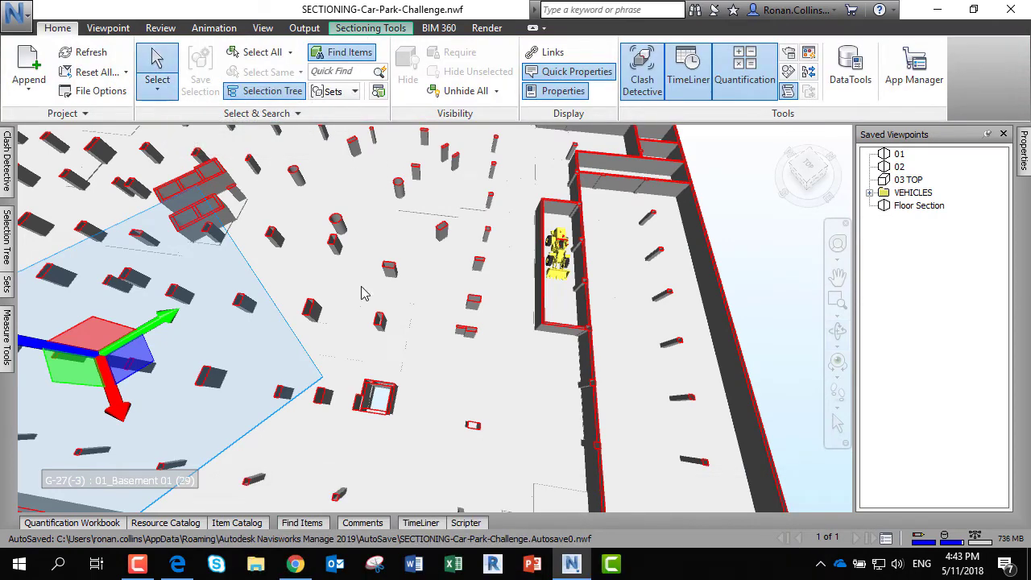
left_click(557, 269)
left_click(561, 253)
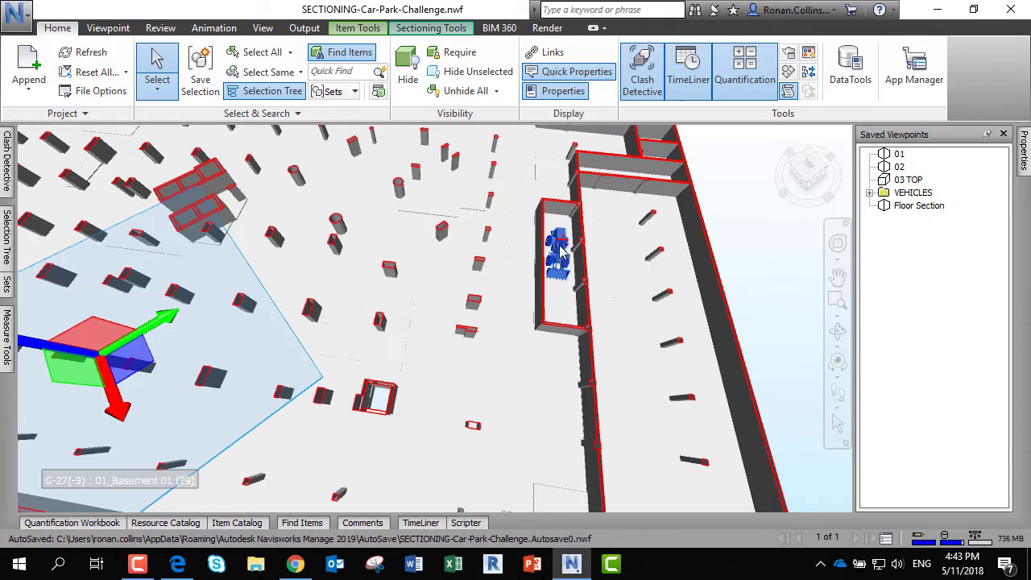
left_click(810, 185)
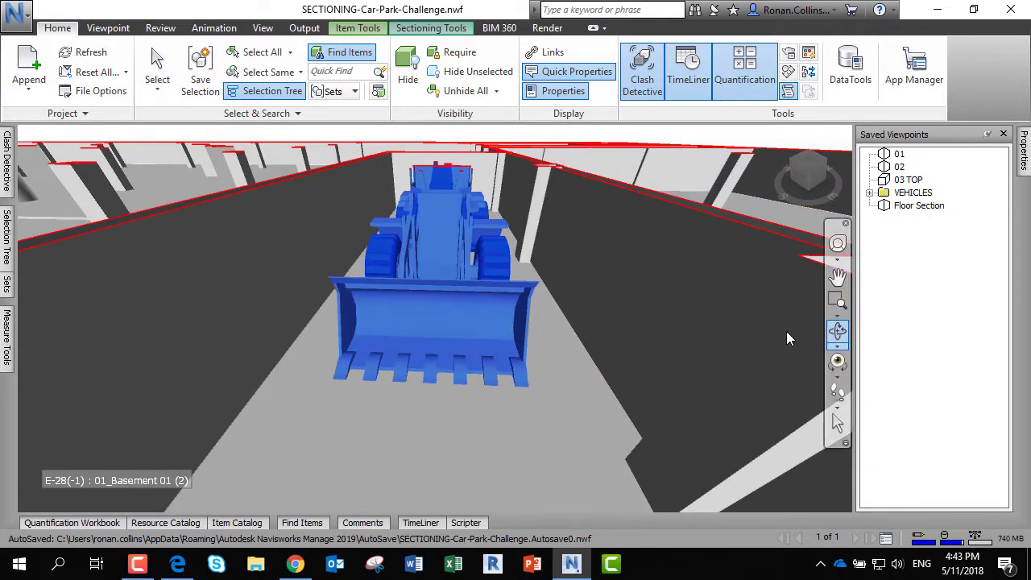
left_click_drag(362, 283, 493, 323)
scroll(482, 368, "down", 4)
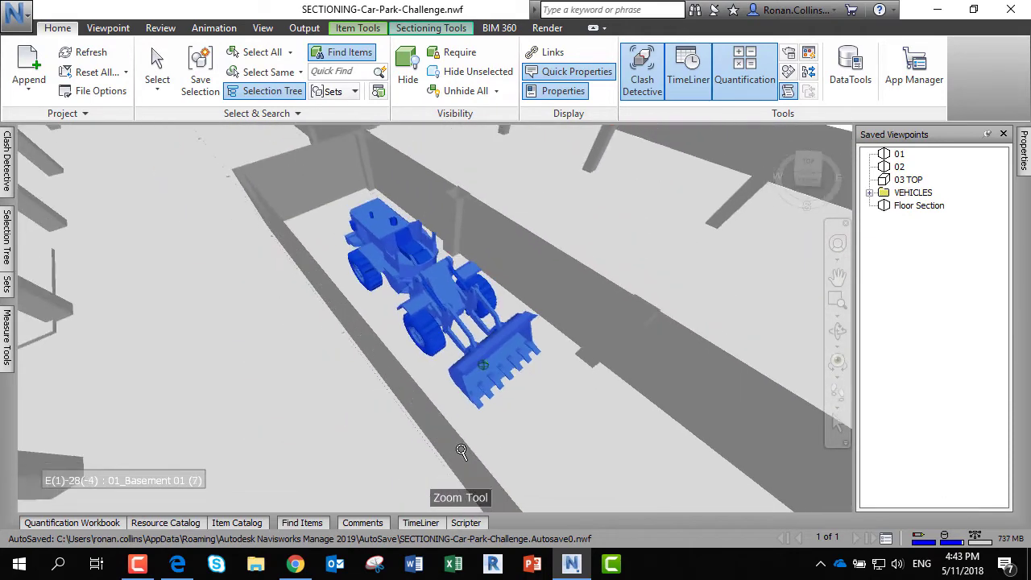
scroll(461, 451, "down", 2)
Move the section plane slightly up above the front loader and save the viewpoint as "Front Loader Section Plane".
left_click(428, 29)
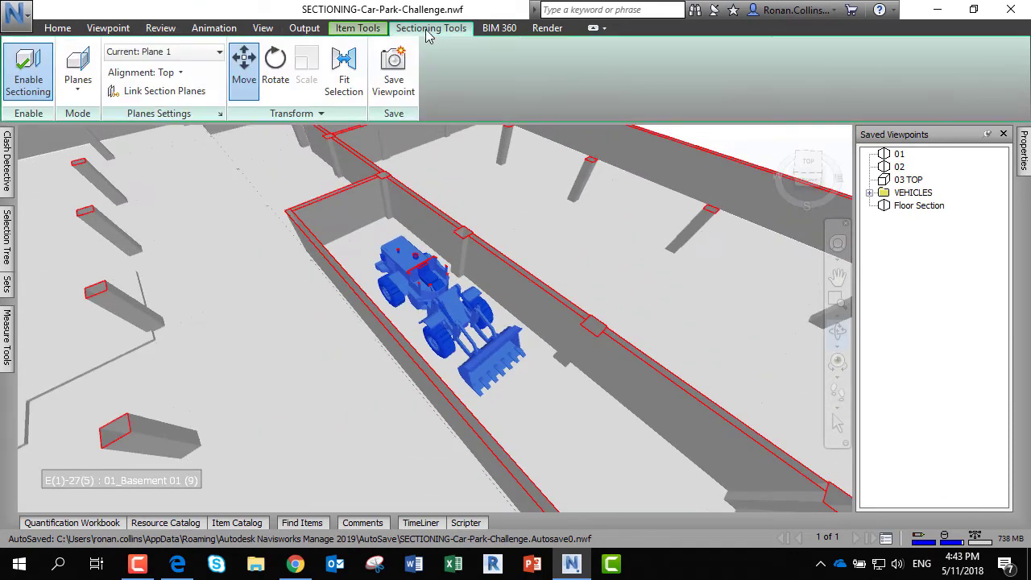
left_click(245, 72)
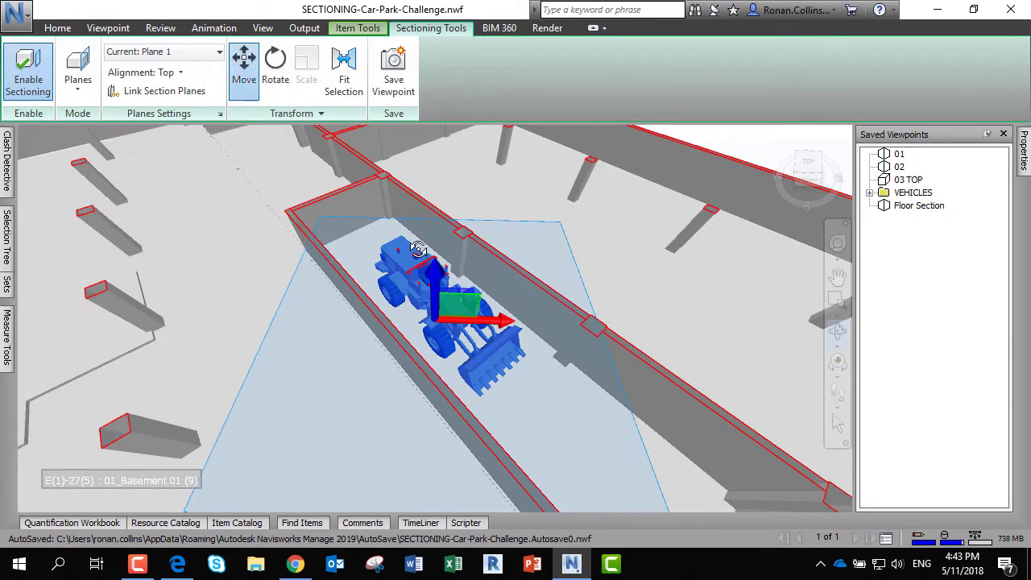
mouse_move(436, 290)
left_mouse_down()
mouse_move(434, 246)
mouse_move(435, 278)
left_mouse_up()
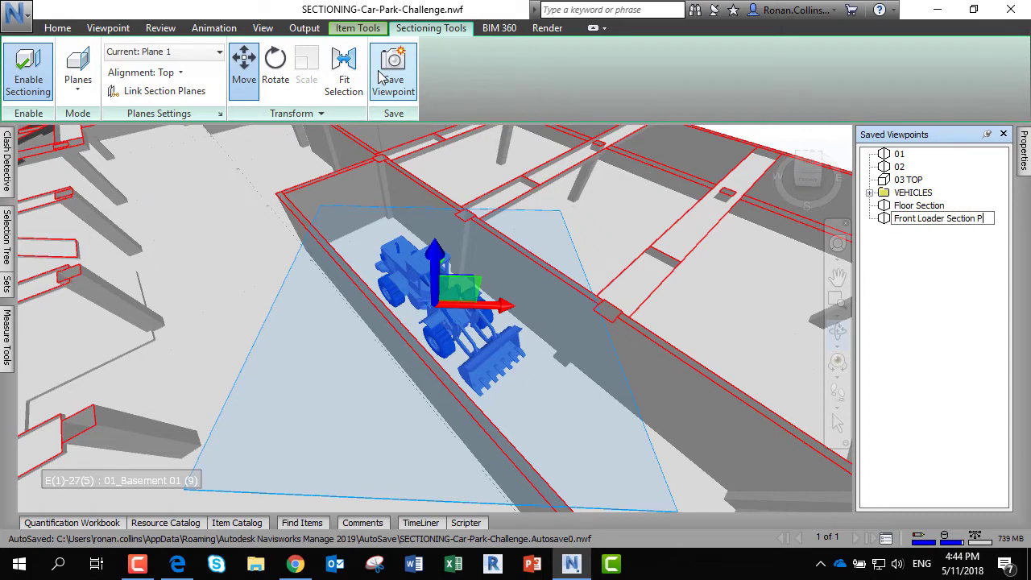
key("Return")
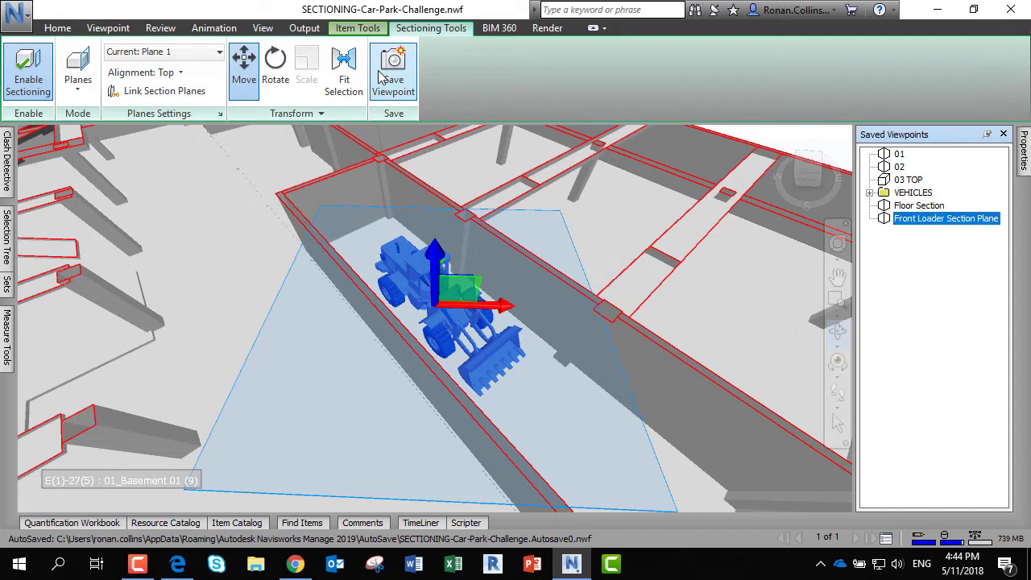
left_click(901, 298)
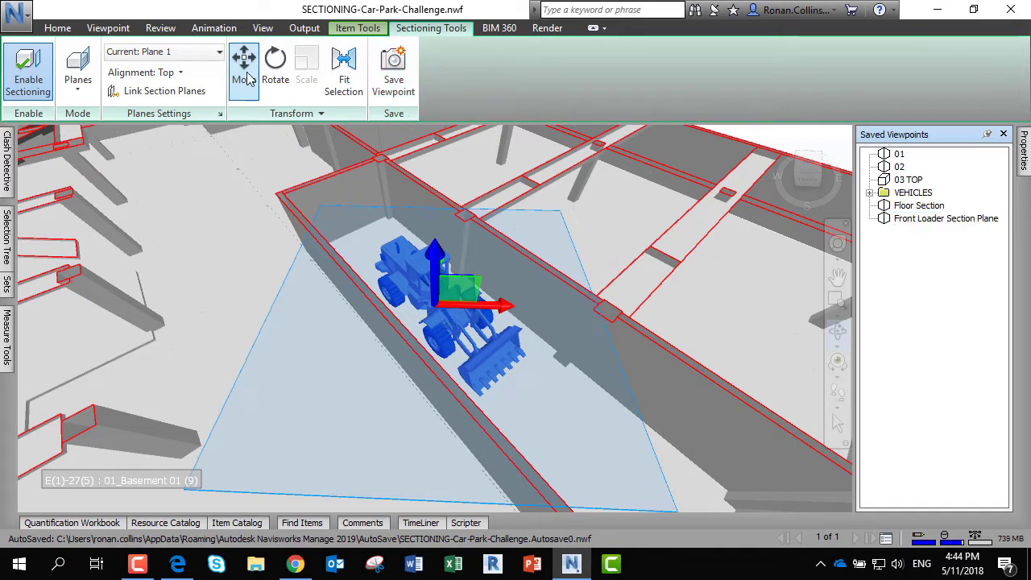
Change the sectioning mode to Box and fit the section box to the selected front loader.
left_click(79, 80)
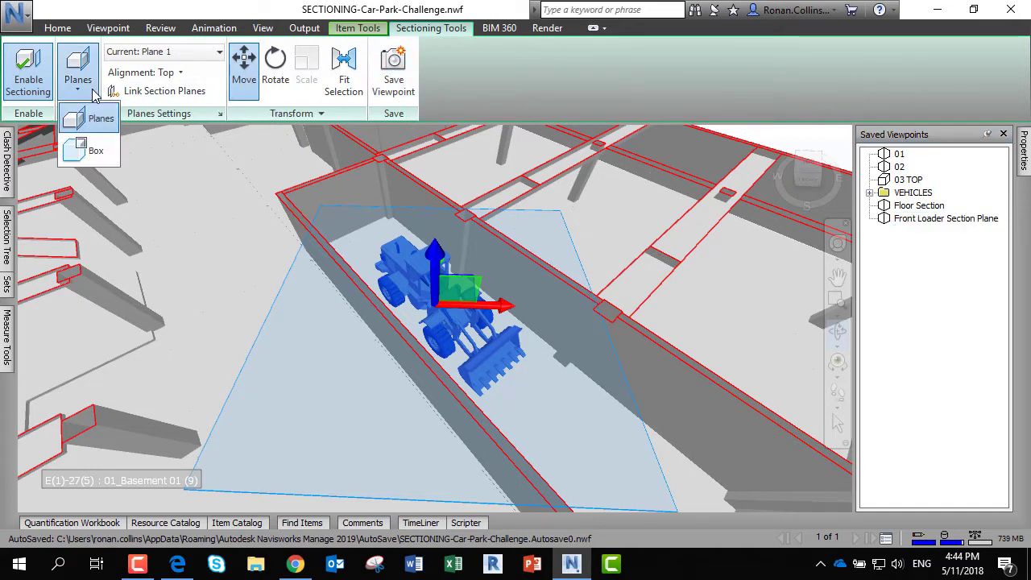
left_click(102, 156)
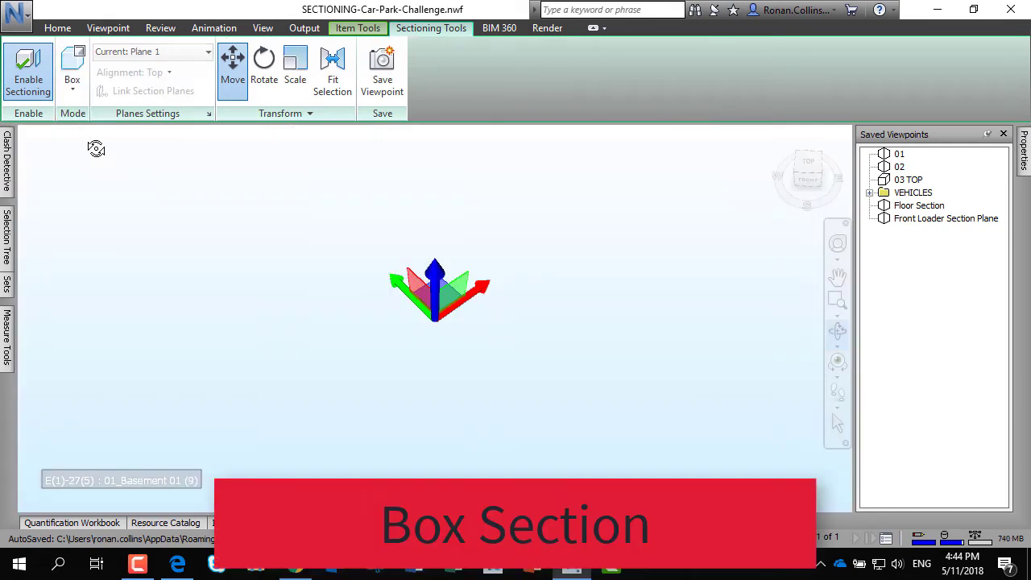
left_click(334, 94)
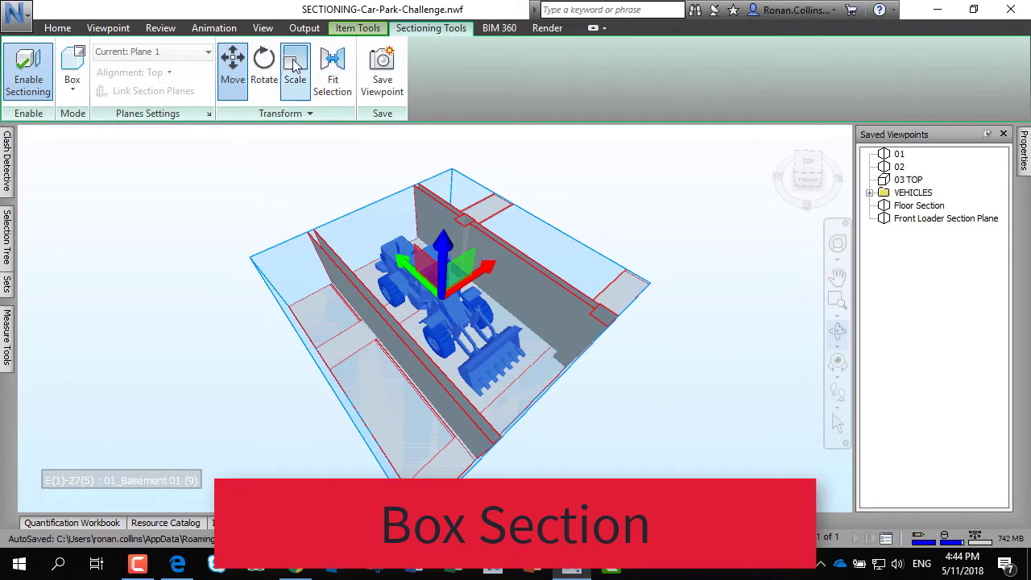
Scale the section box up in length, width and height around the front loader, and deselect the loader.
left_click(295, 73)
left_click_drag(486, 263, 617, 398)
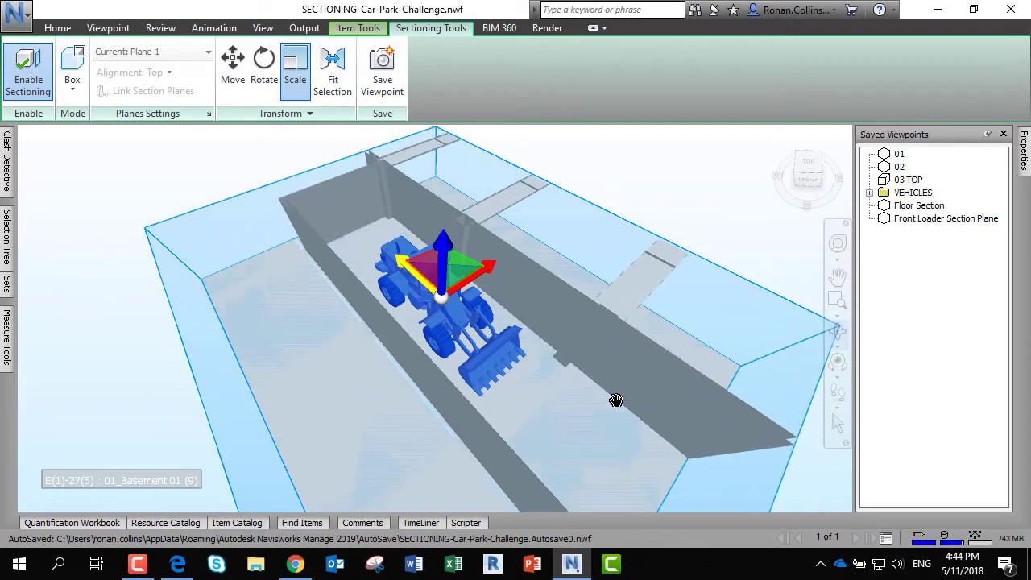
left_click_drag(443, 243, 445, 234)
left_click(291, 81)
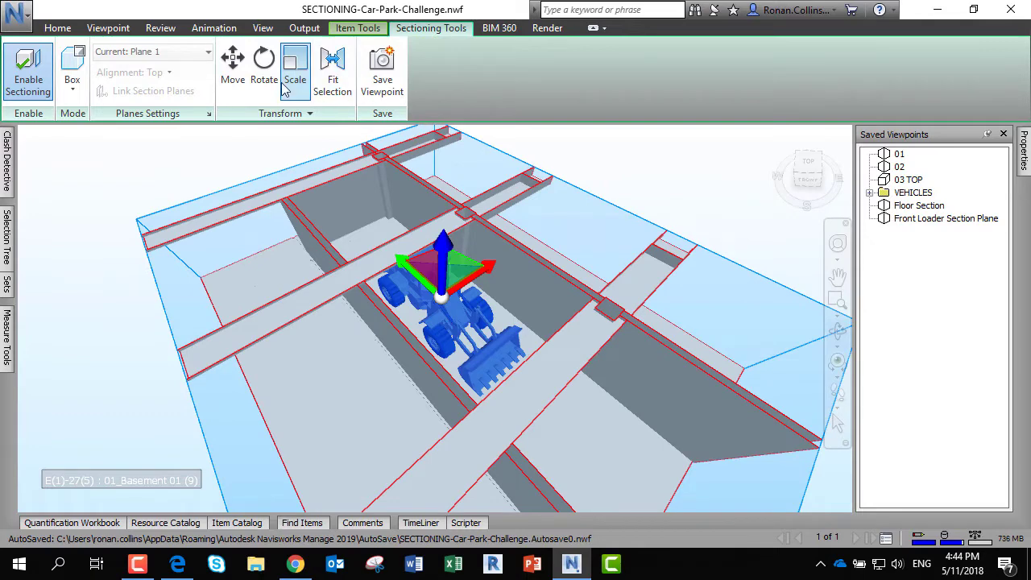
left_click_drag(585, 372, 536, 347)
key("Escape")
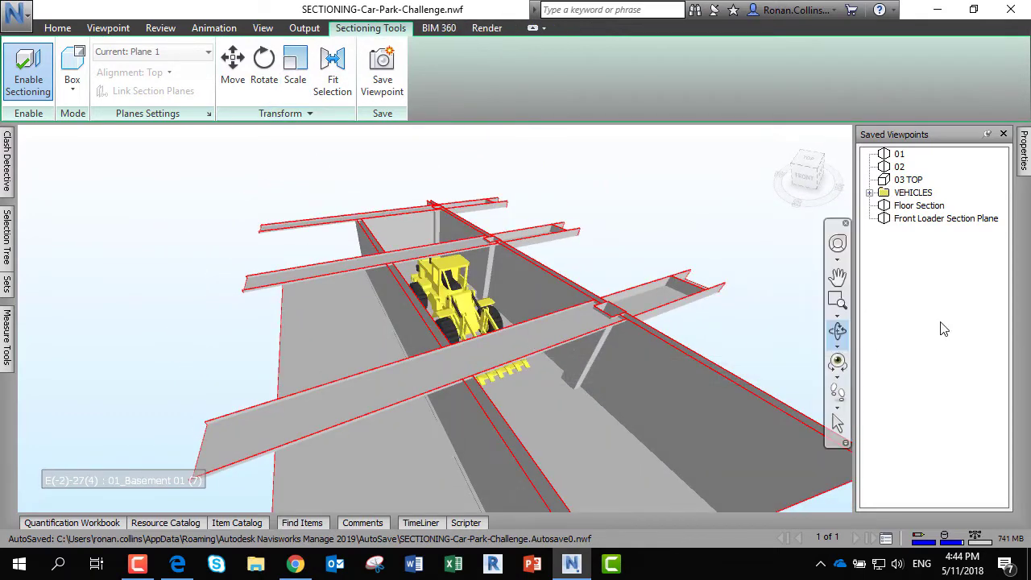
Save the boxed view as a viewpoint named "Front Loader Box Fit Selection".
right_click(941, 278)
left_click(902, 310)
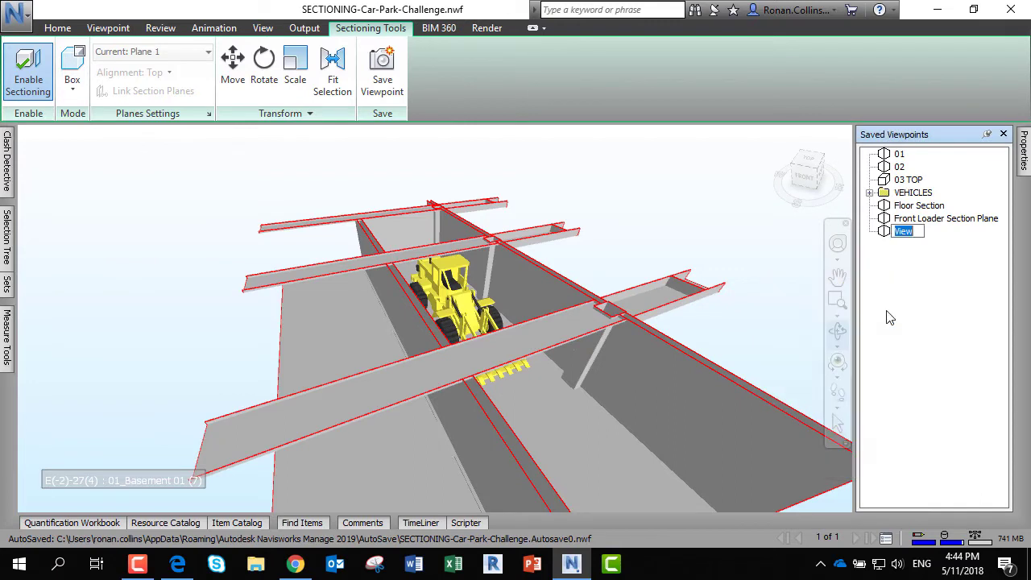
type("Front Load")
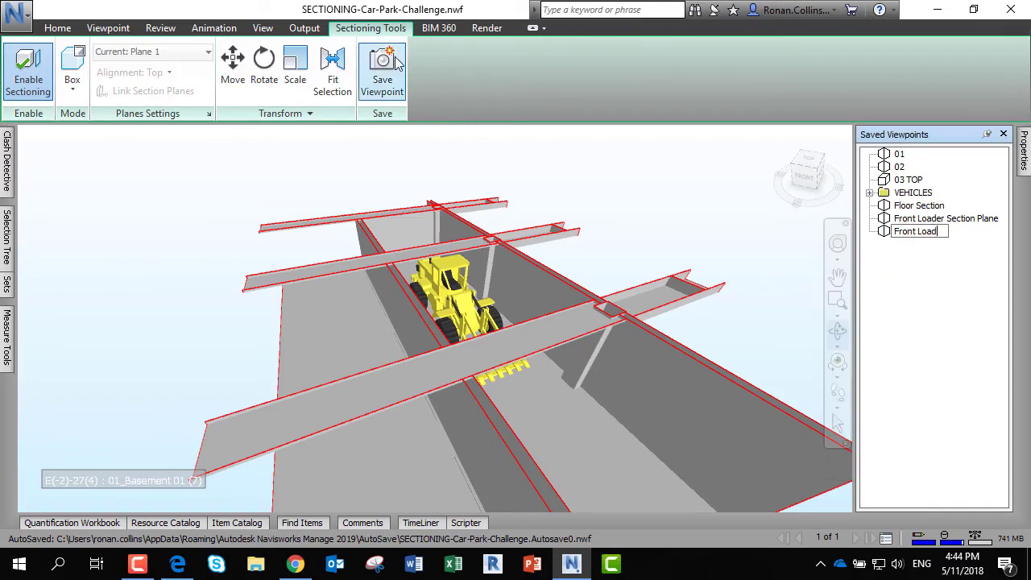
type("er Box Fit Selection")
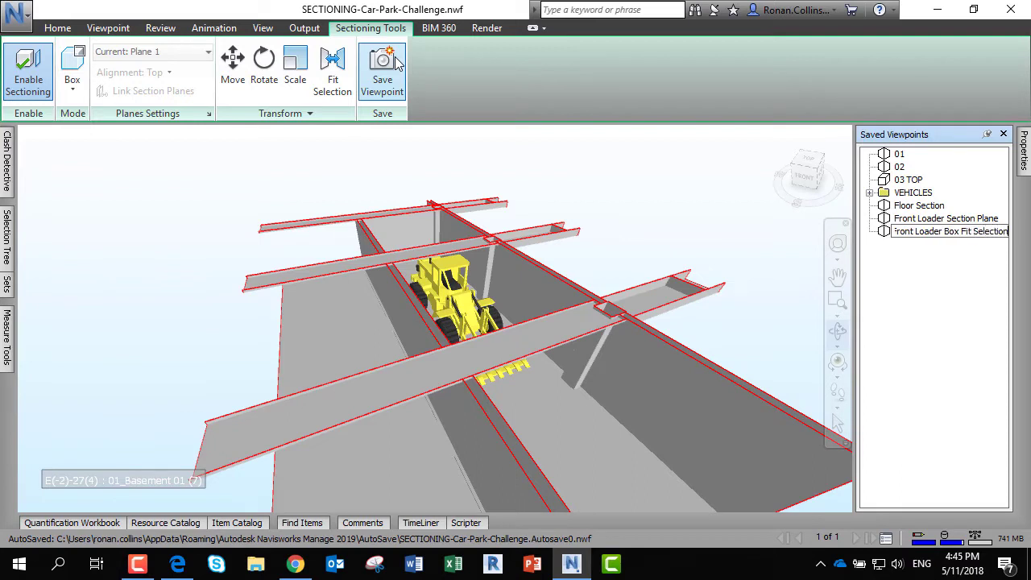
key("Return")
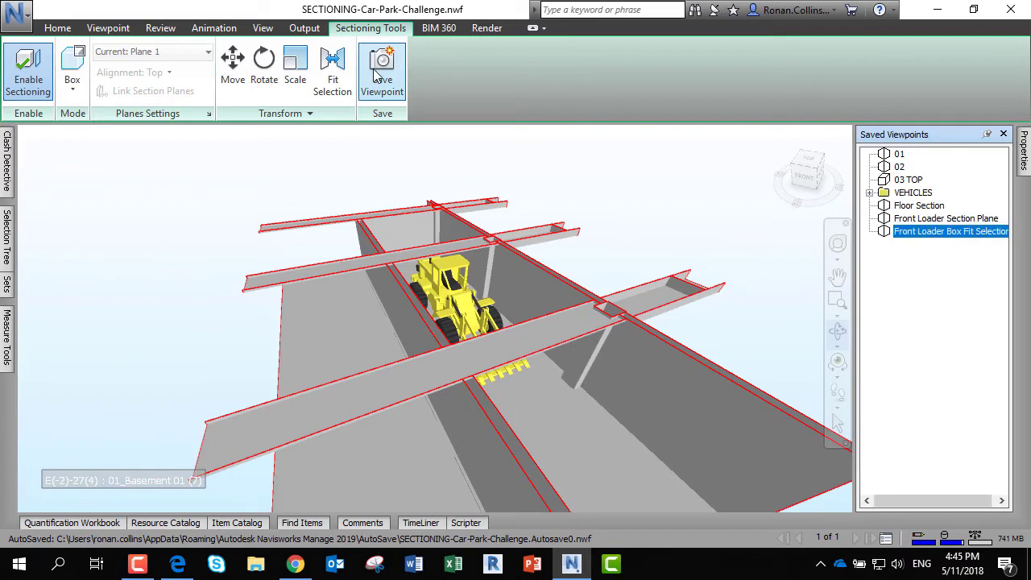
Recall the Floor Section, Front Loader Section Plane and Front Loader Box Fit Selection viewpoints in turn to check them.
left_click(926, 207)
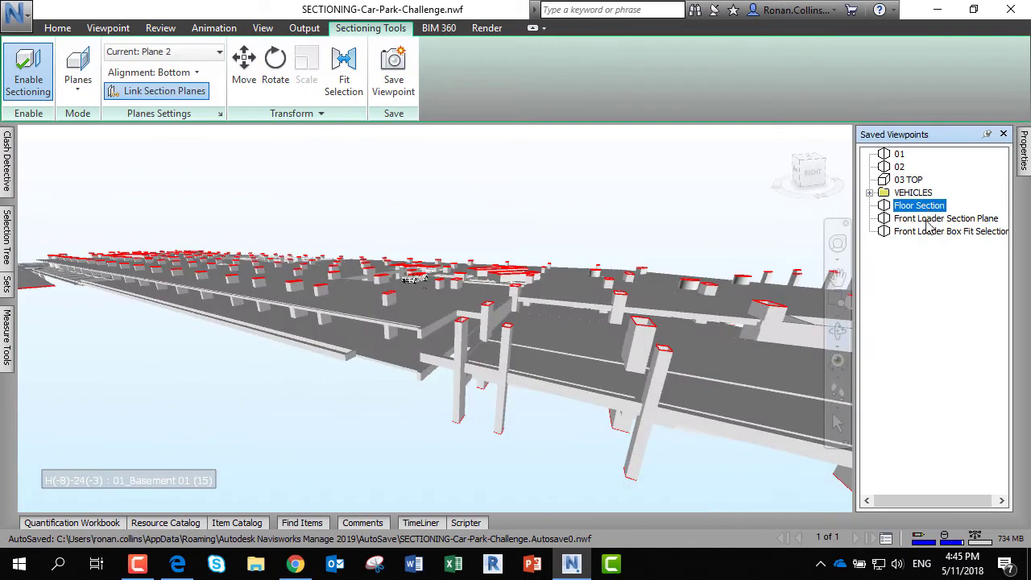
left_click(938, 218)
left_click(939, 232)
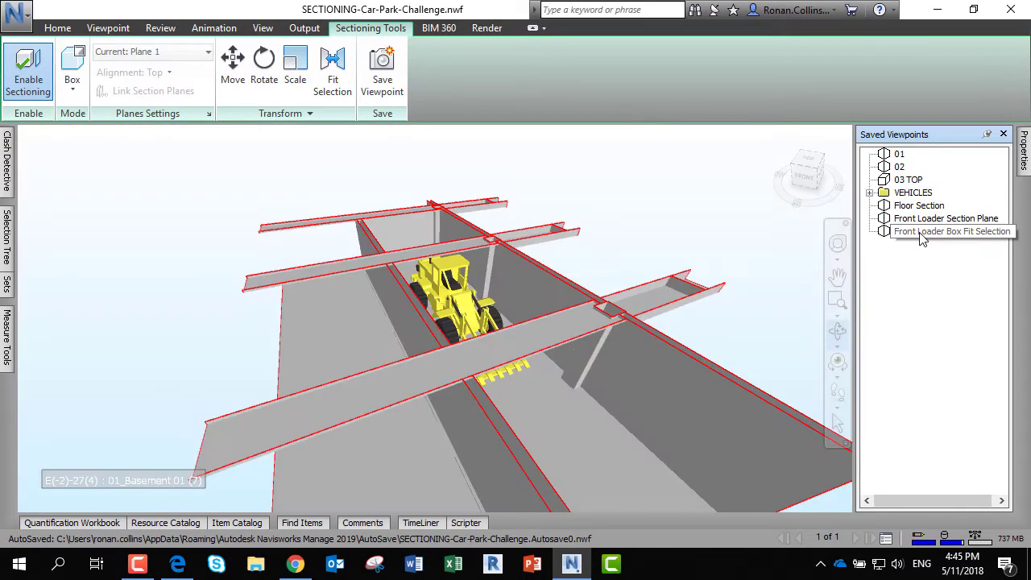
Show the grid so the front loader can be located by its grid lines from above.
left_click(268, 31)
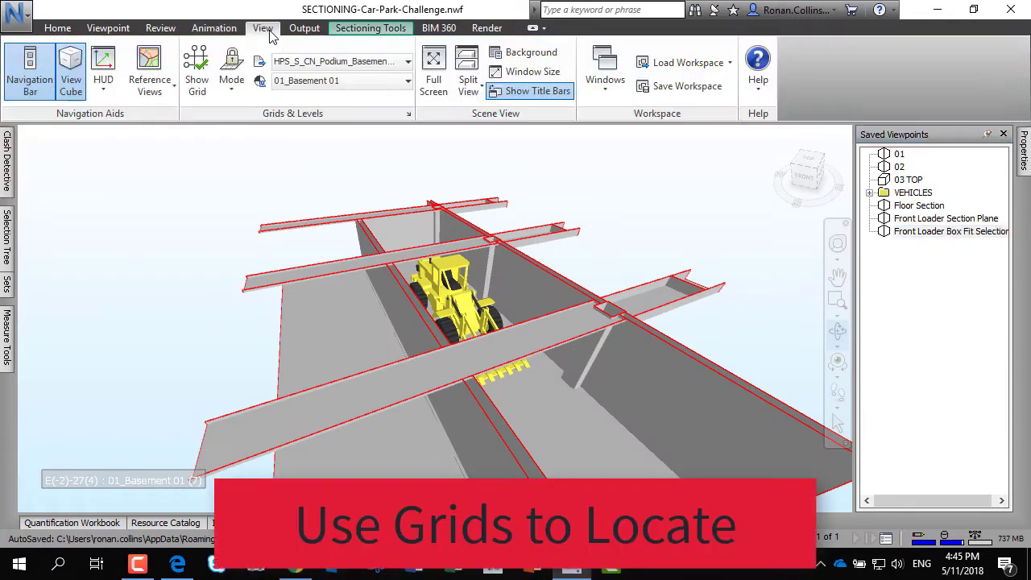
left_click(200, 84)
left_click_drag(462, 287, 506, 321)
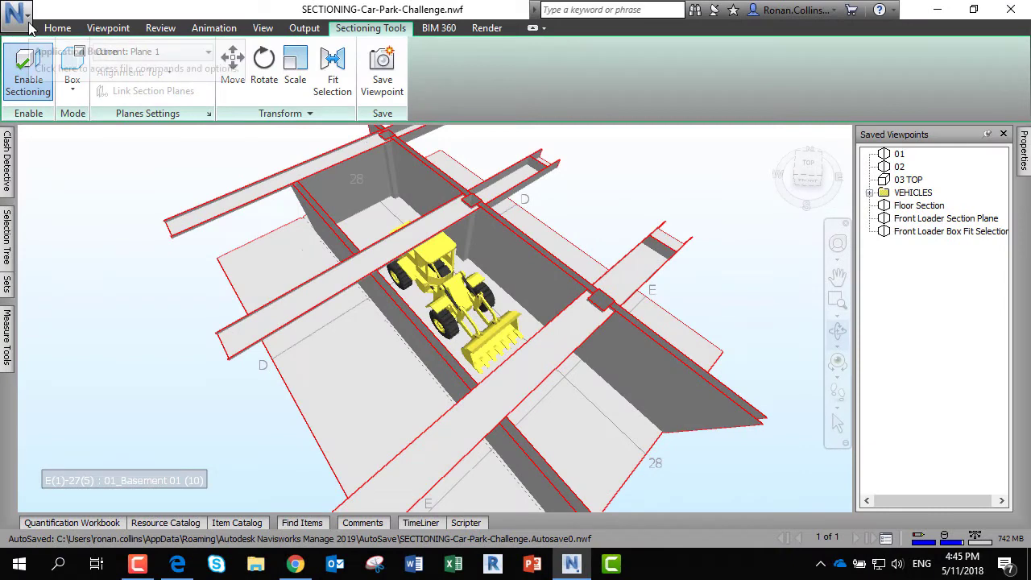
Set the sectioning capping outline colour to blue-grey in the interface options and apply it.
left_click(23, 19)
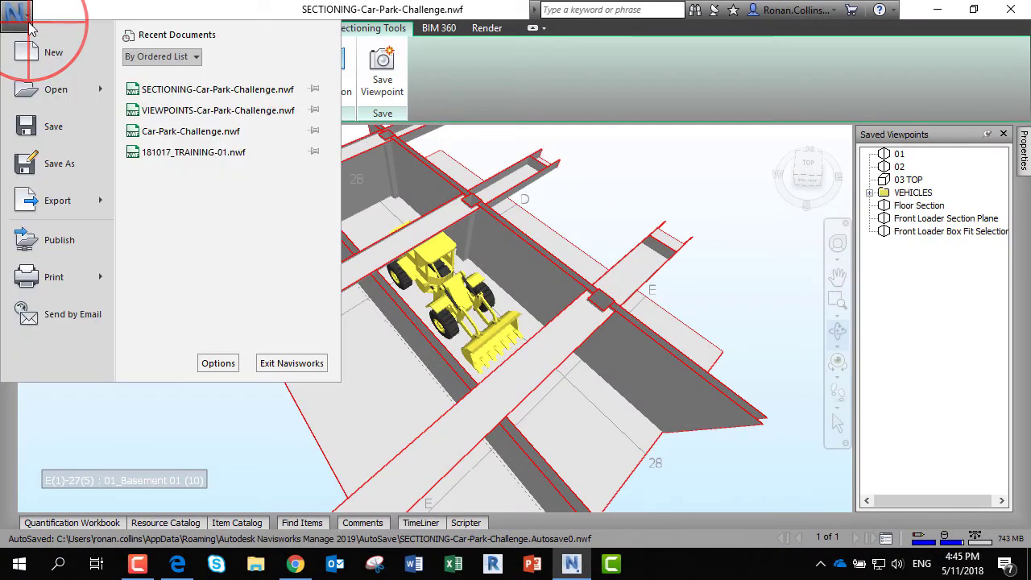
left_click(230, 364)
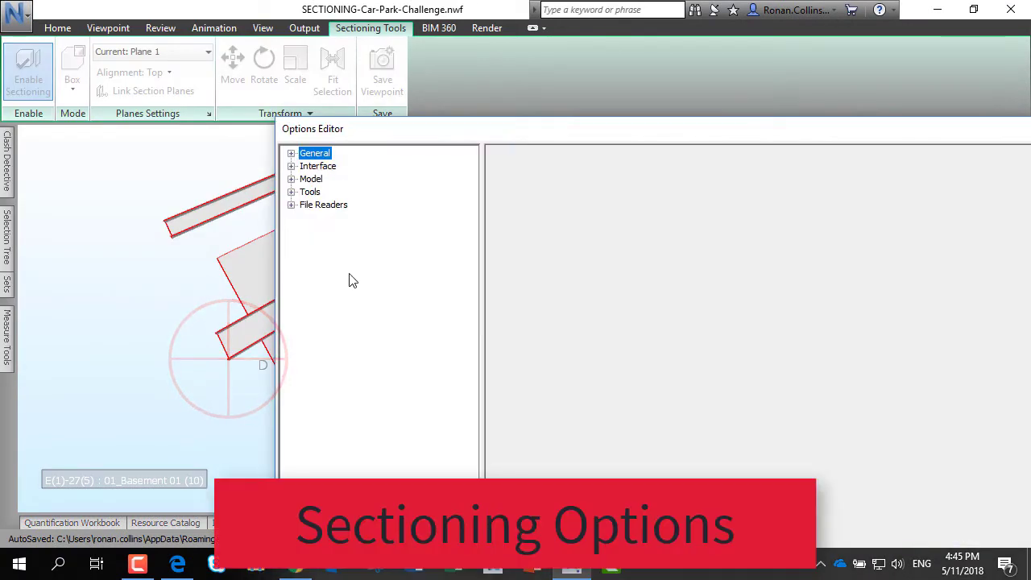
left_click(292, 166)
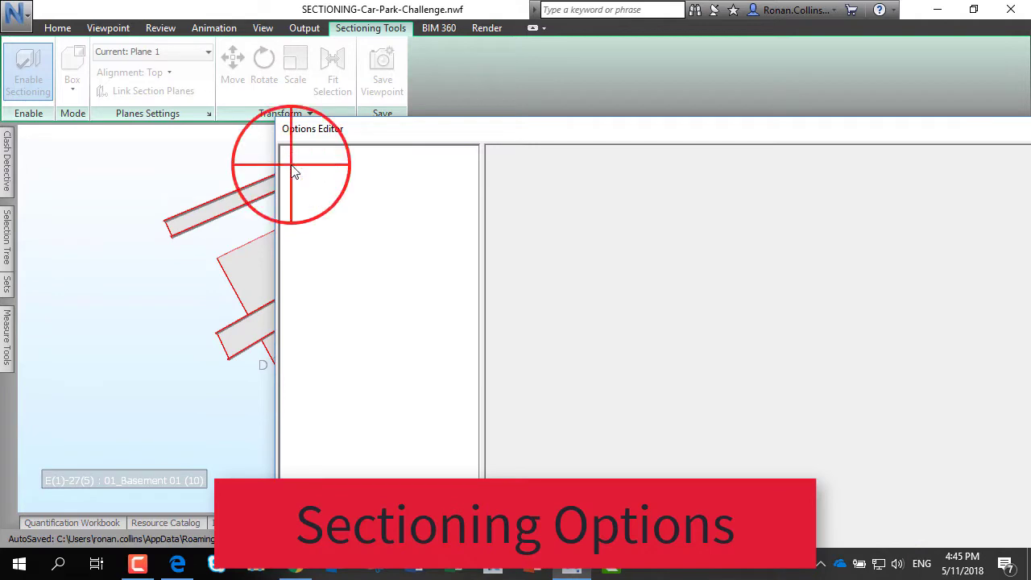
left_click(332, 194)
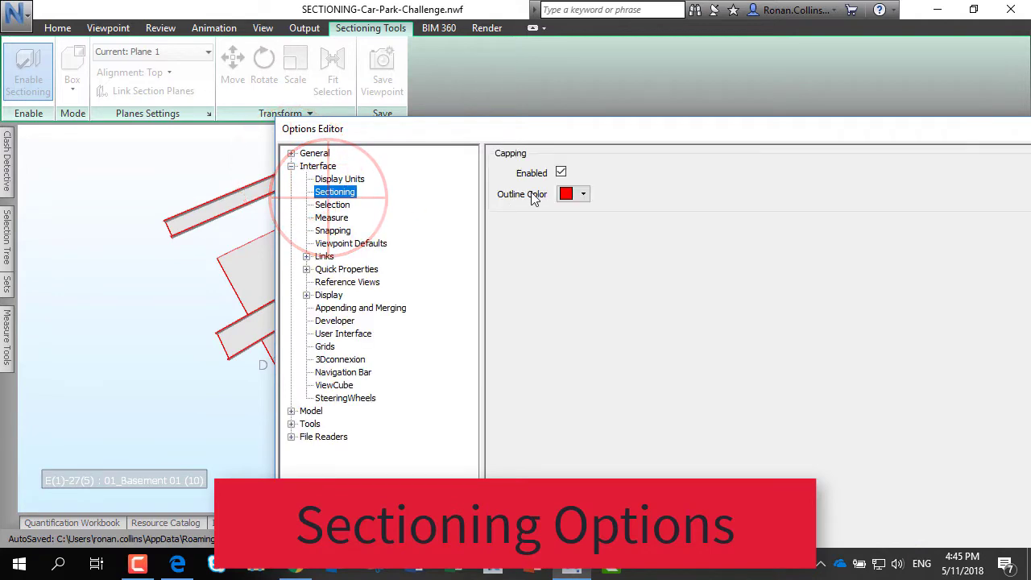
left_click(584, 195)
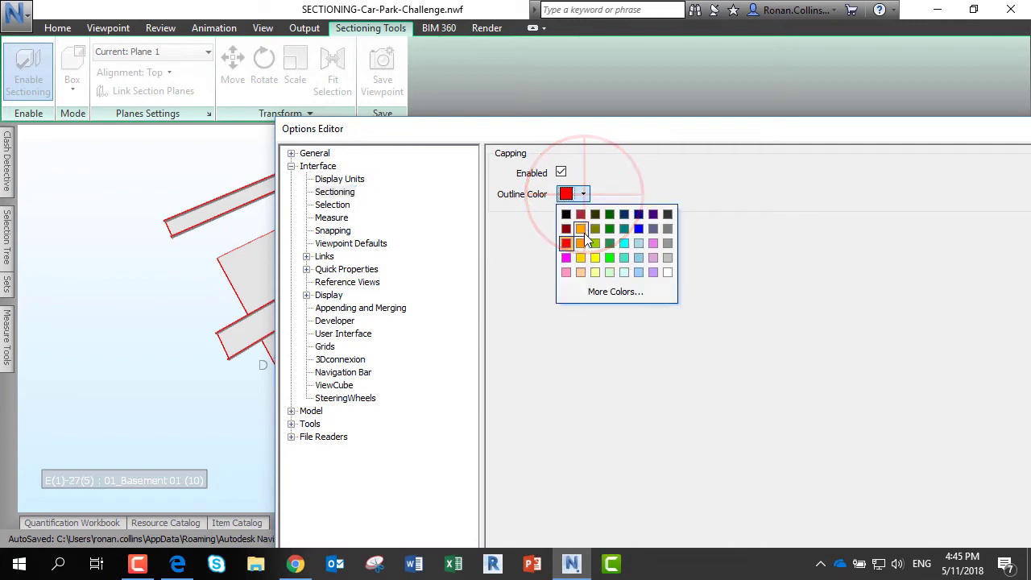
left_click(650, 230)
left_click_drag(642, 133, 529, 100)
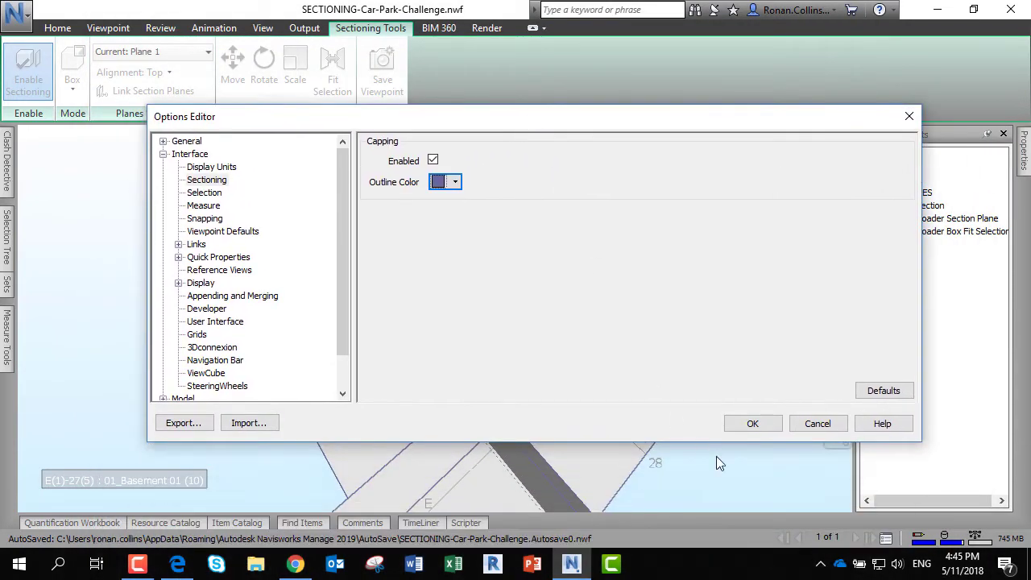
left_click(751, 424)
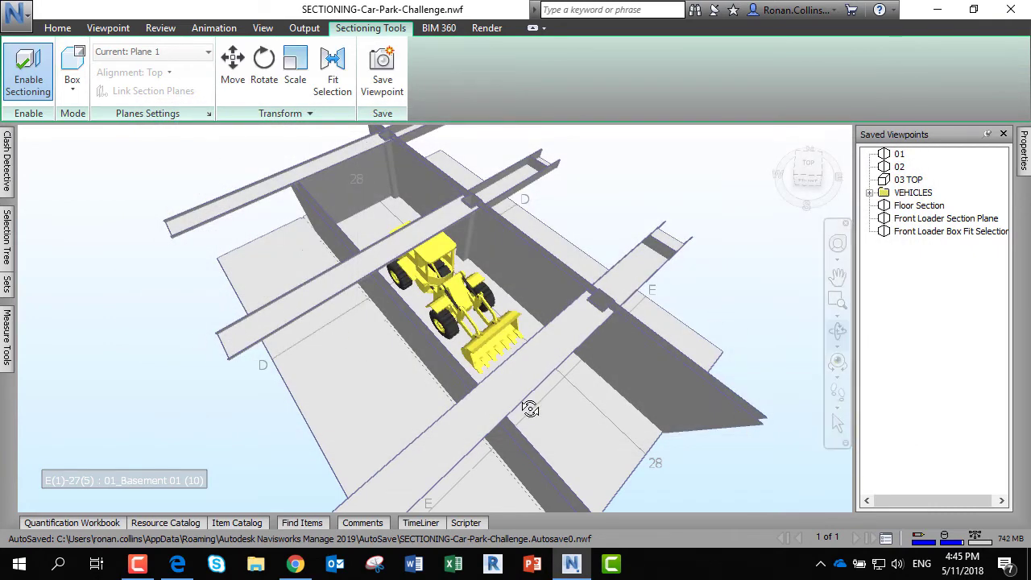
Inspect the recoloured section outlines up close and in the three saved section viewpoints.
scroll(528, 409, "up", 6)
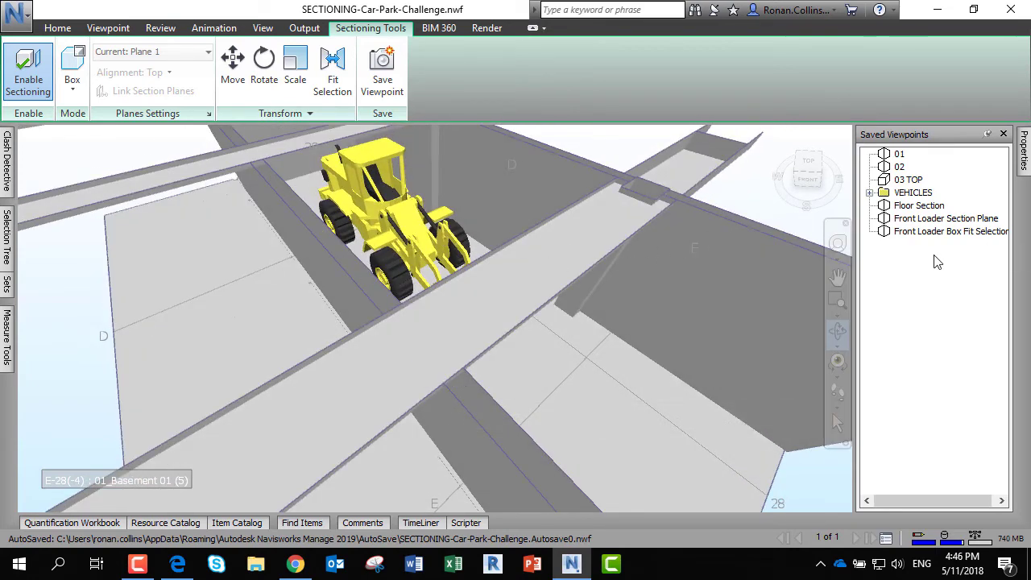
left_click(925, 208)
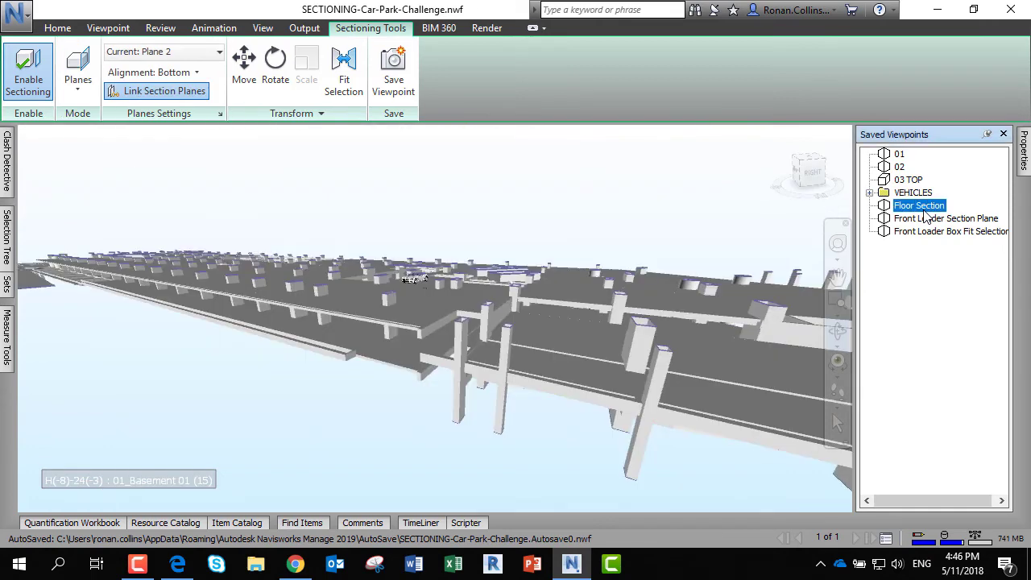
left_click(926, 219)
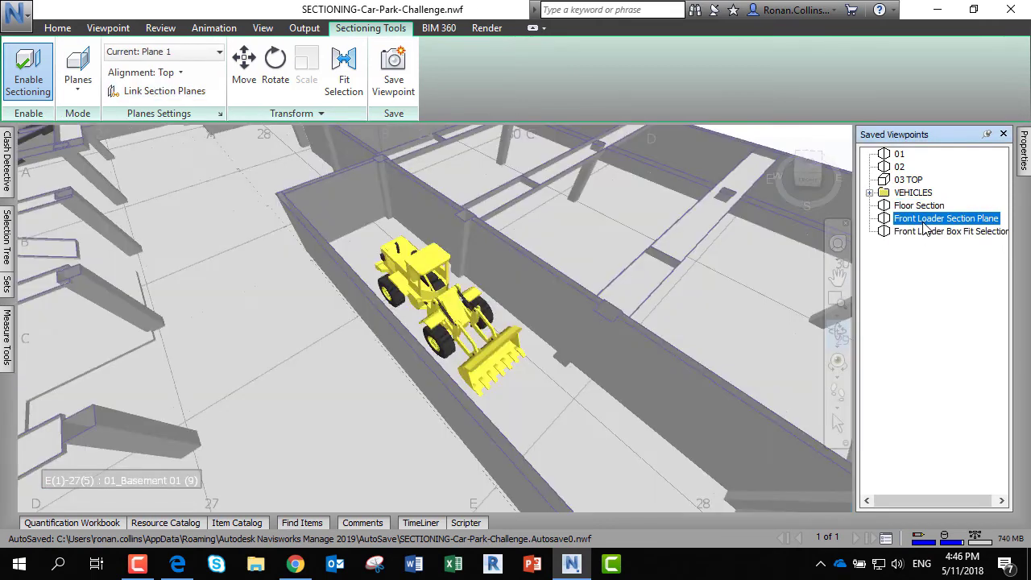
left_click(925, 231)
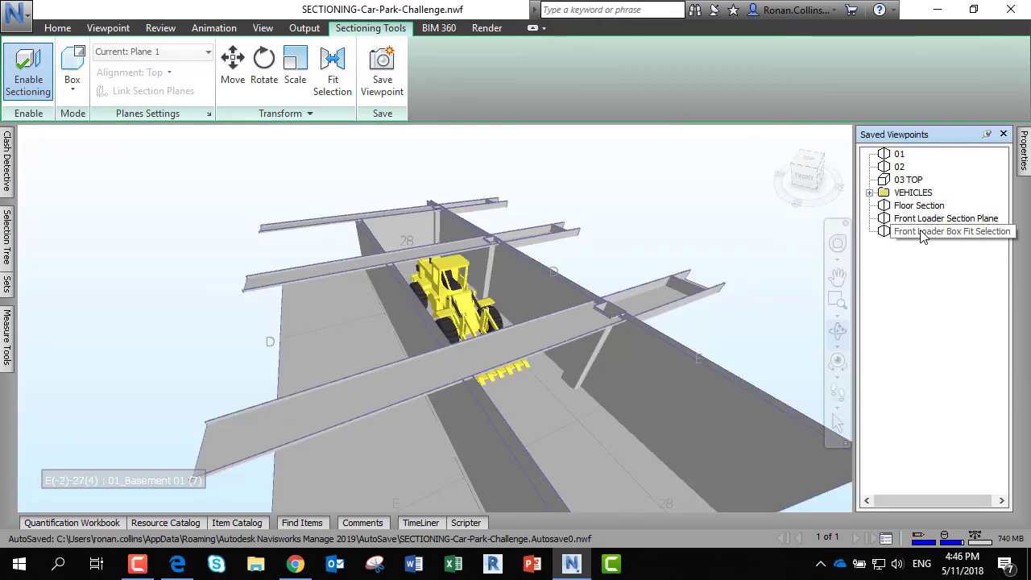